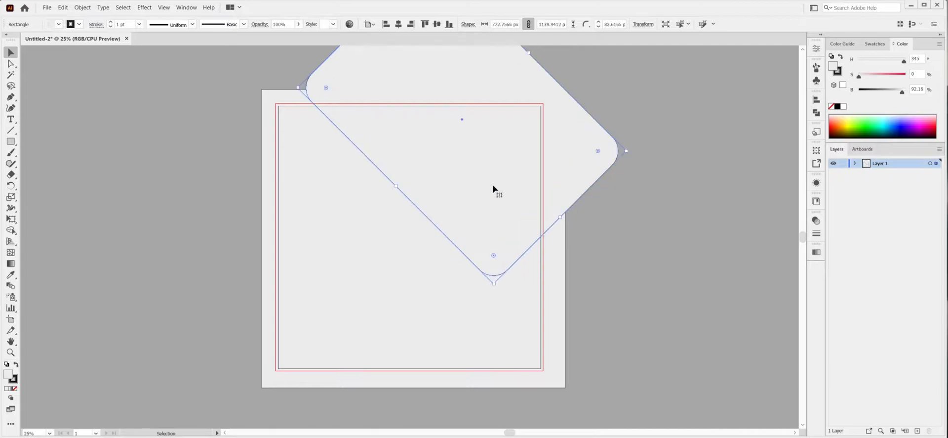
# Enlarge the big rotated rounded rectangle slightly to about 773 × 1154 px and remove its stroke.
pyautogui.moveTo(559, 210); pyautogui.dragTo(563, 214)
pyautogui.moveTo(486, 184); pyautogui.dragTo(489, 184)
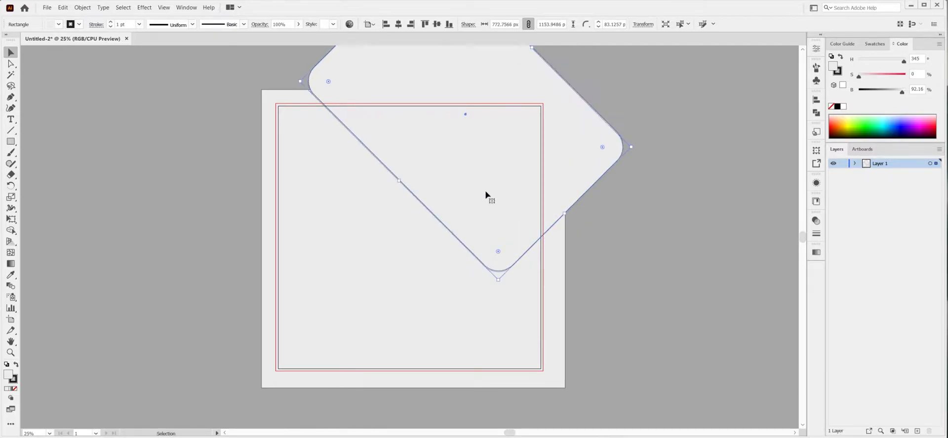
pyautogui.press('x')
pyautogui.press('/')
# Apply a linear gradient fill to the rounded rectangle and make its end stop bright magenta at 100% saturation and brightness.
pyautogui.click(817, 252)
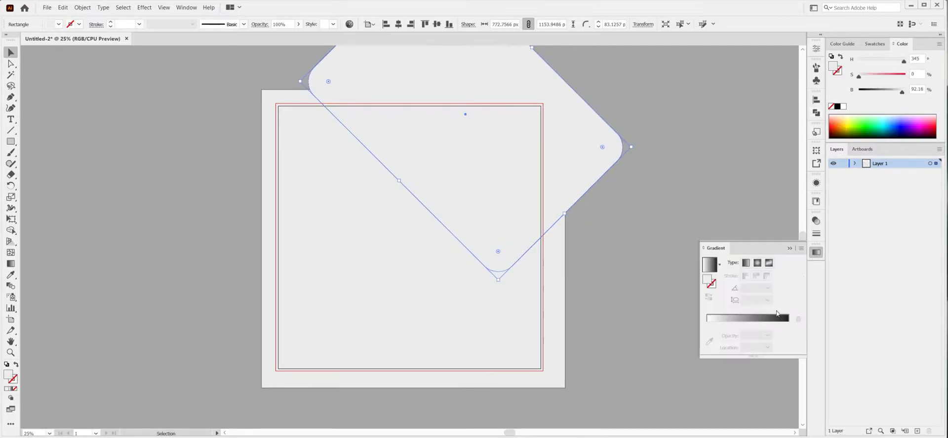
pyautogui.click(787, 319)
pyautogui.click(788, 334)
pyautogui.click(940, 44)
pyautogui.click(897, 81)
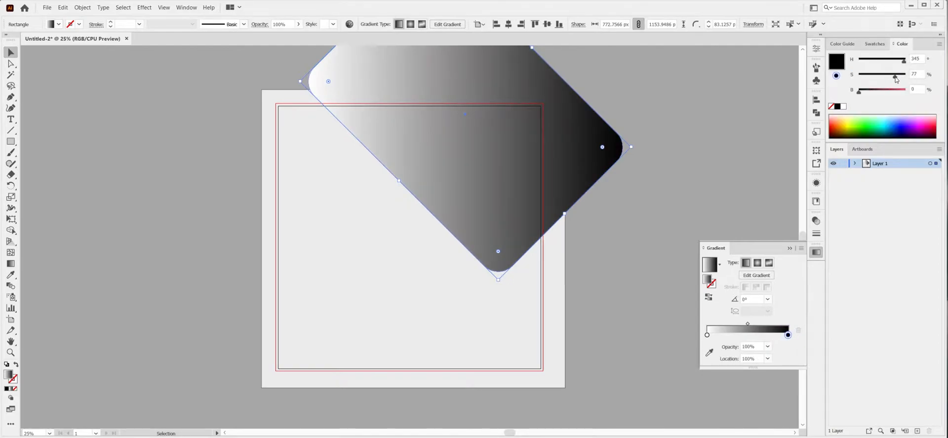
pyautogui.click(906, 91)
pyautogui.click(906, 75)
pyautogui.moveTo(904, 61); pyautogui.dragTo(895, 63)
# Set the gradient's start stop to purple with 100% saturation and about 86% brightness, and the gradient angle to 20°.
pyautogui.click(707, 335)
pyautogui.click(906, 75)
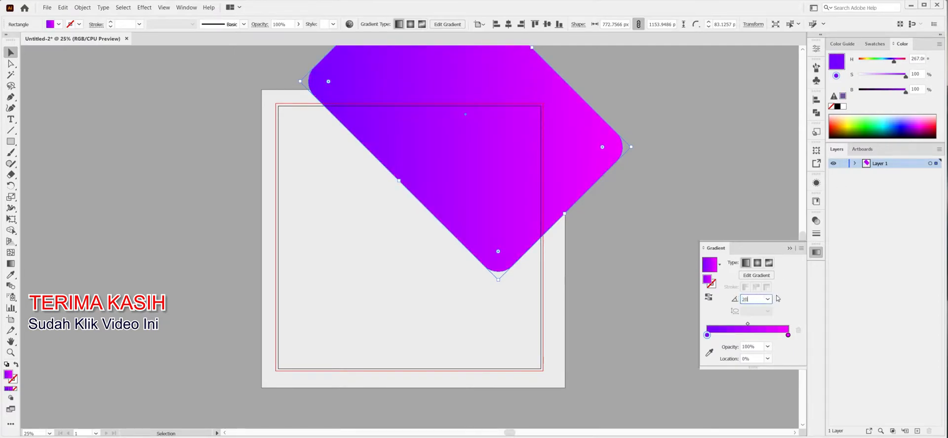
pyautogui.moveTo(901, 91); pyautogui.dragTo(897, 64)
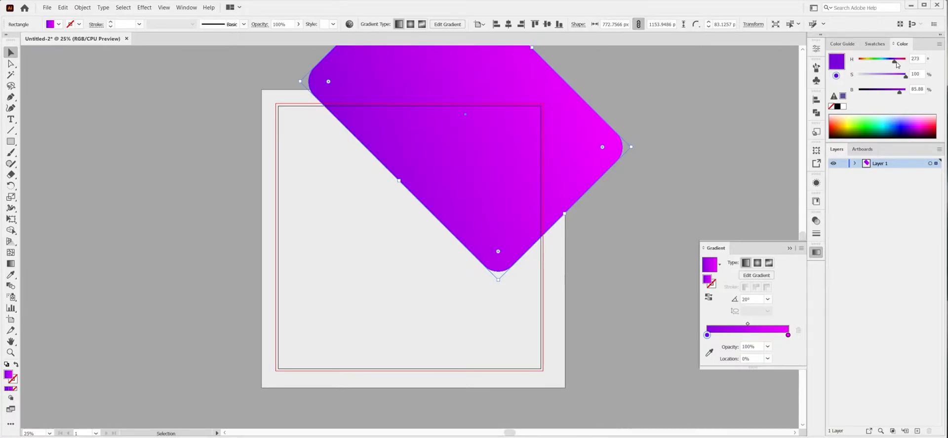
pyautogui.click(789, 248)
# Nudge the gradient rectangle slightly down and left and duplicate it in place.
pyautogui.moveTo(493, 163); pyautogui.dragTo(483, 178)
pyautogui.keyDown('shift'); pyautogui.click(593, 123); pyautogui.keyUp('shift')
pyautogui.click(437, 25)
pyautogui.click(399, 25)
# Place the living-room photo across the purple shape and clip it with the upper rectangle copy using a clipping mask.
pyautogui.hotkey('ctrl', 'shift', 'p')
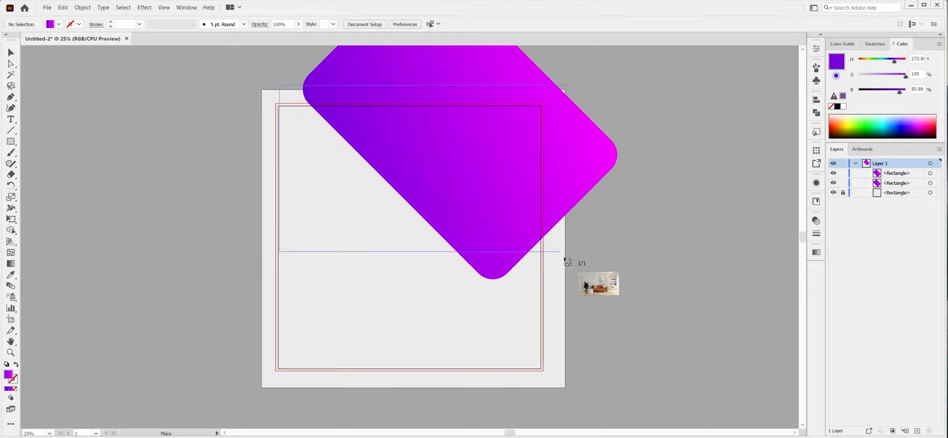
pyautogui.moveTo(553, 247); pyautogui.dragTo(622, 288)
pyautogui.moveTo(894, 175); pyautogui.dragTo(903, 188)
pyautogui.keyDown('shift'); pyautogui.click(493, 145); pyautogui.keyUp('shift')
pyautogui.rightClick(485, 135)
pyautogui.click(524, 219)
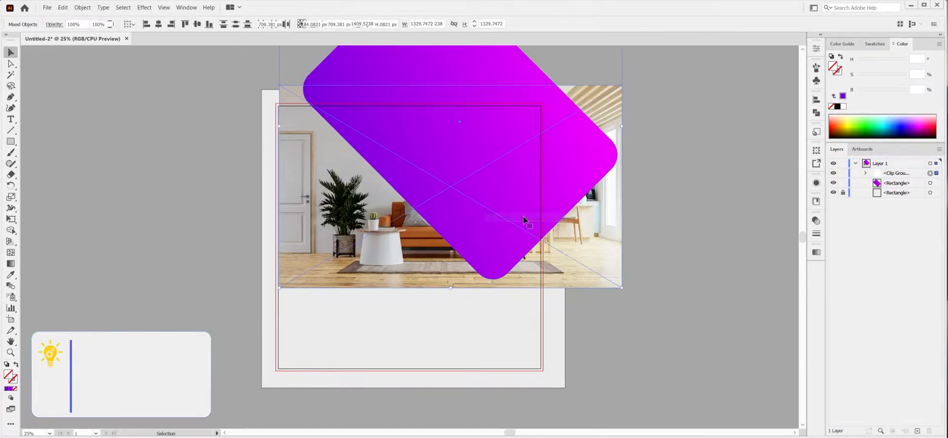
# Resize and reposition the photo inside its clipping group so the room fills the lower part of the purple shape.
pyautogui.moveTo(595, 288); pyautogui.dragTo(548, 259)
pyautogui.click(549, 252)
pyautogui.click(931, 193)
pyautogui.moveTo(516, 236); pyautogui.dragTo(525, 236)
pyautogui.click(866, 173)
# Set the blending mode of the clipped photo group to Multiply.
pyautogui.click(931, 173)
pyautogui.click(816, 220)
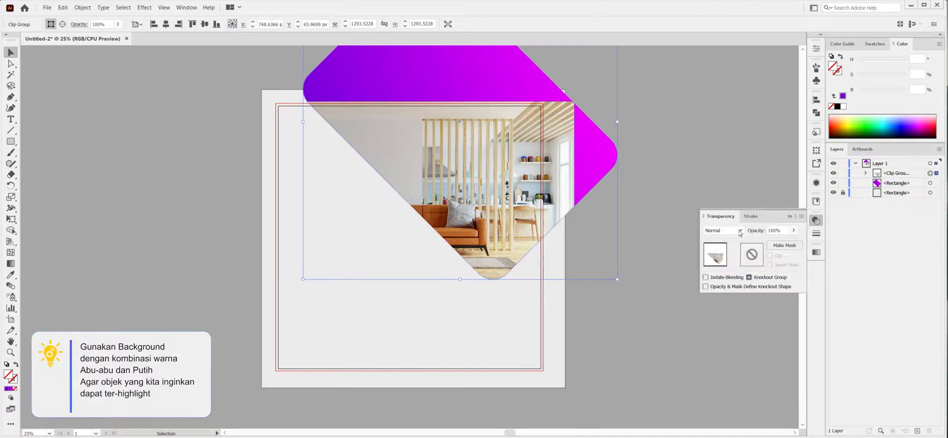
pyautogui.click(740, 231)
pyautogui.click(721, 261)
pyautogui.click(789, 217)
# Group the clipped photo with the gradient rectangle beneath it.
pyautogui.hotkey('ctrl', 'a')
pyautogui.rightClick(490, 147)
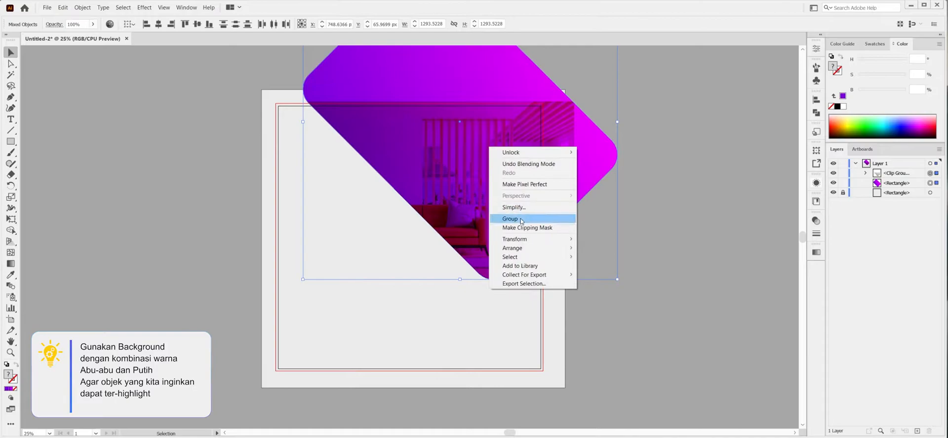
pyautogui.click(514, 218)
# Draw a rounded-corner square about 475 px wide on the artboard and fill it dark grey.
pyautogui.press('m')
pyautogui.moveTo(331, 201); pyautogui.dragTo(447, 317)
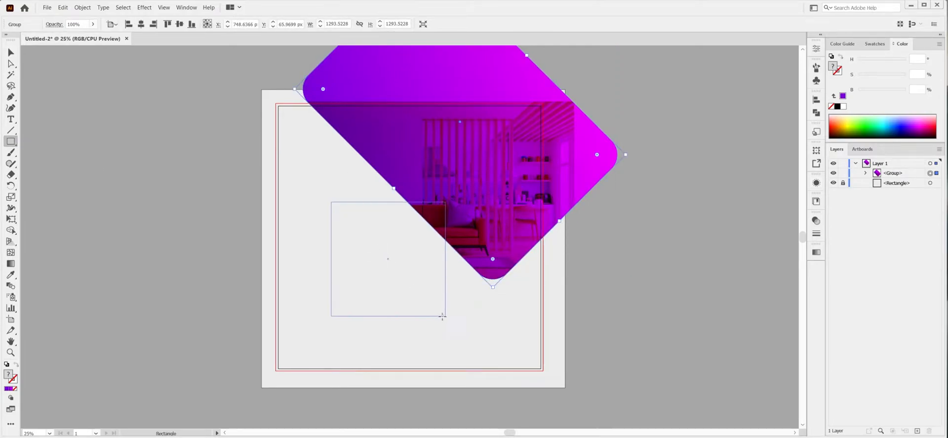
pyautogui.moveTo(441, 207); pyautogui.dragTo(437, 212)
pyautogui.click(838, 106)
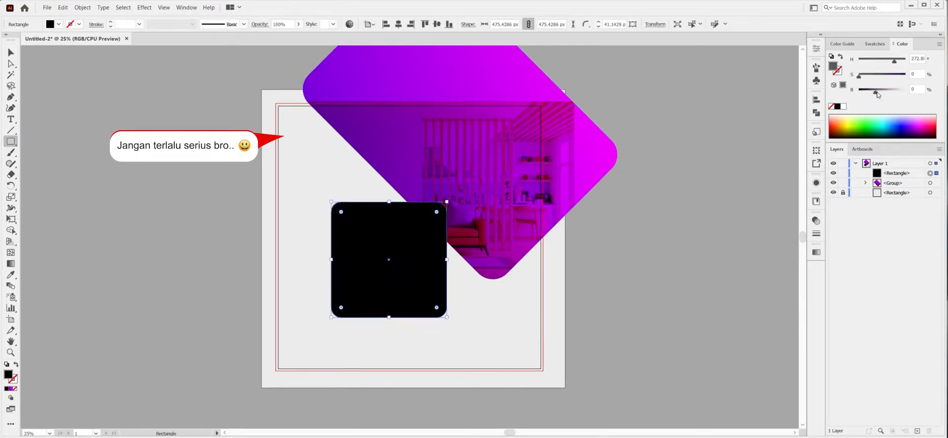
pyautogui.click(877, 94)
# Rotate the grey square 45°, move it over the purple shape's lower-left edge and enlarge it to about 495 px.
pyautogui.click(817, 49)
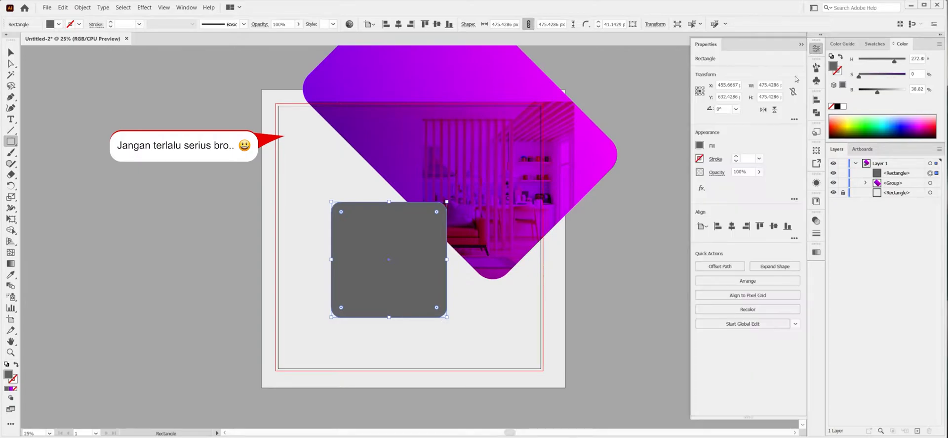
pyautogui.write('45')
pyautogui.press('Return')
pyautogui.click(801, 45)
pyautogui.press('v')
pyautogui.moveTo(410, 250); pyautogui.dragTo(464, 227)
pyautogui.moveTo(361, 235); pyautogui.dragTo(355, 235)
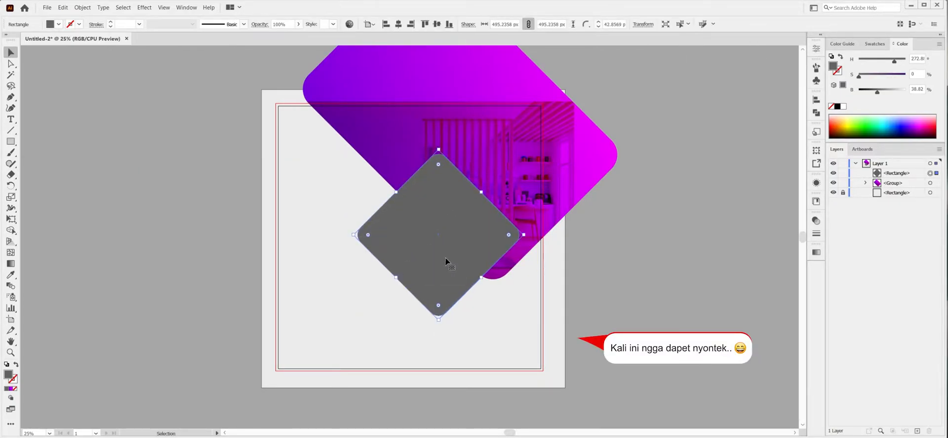
# Duplicate the grey diamond at its lower corner at about 296 px, with no fill and a 12 pt black stroke.
pyautogui.moveTo(441, 294); pyautogui.dragTo(440, 295)
pyautogui.moveTo(522, 267)
pyautogui.mouseDown()
pyautogui.moveTo(489, 268)
pyautogui.moveTo(452, 289)
pyautogui.moveTo(474, 293)
pyautogui.mouseUp()
pyautogui.click(831, 106)
pyautogui.click(839, 72)
pyautogui.click(838, 107)
pyautogui.click(817, 49)
pyautogui.click(736, 156)
pyautogui.click(736, 156)
# Send the outlined diamond behind the grey one and add a dark grey copy of it at the upper corner.
pyautogui.hotkey('ctrl', '[')
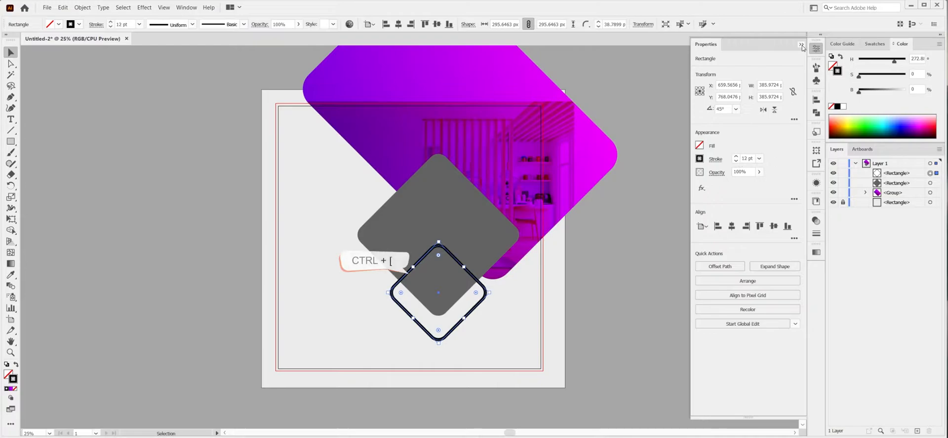
pyautogui.click(802, 44)
pyautogui.moveTo(474, 206); pyautogui.dragTo(474, 206)
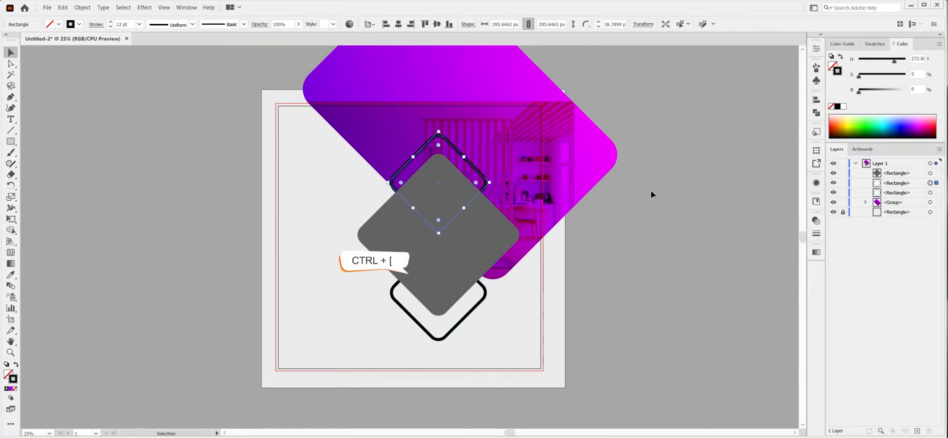
pyautogui.click(876, 90)
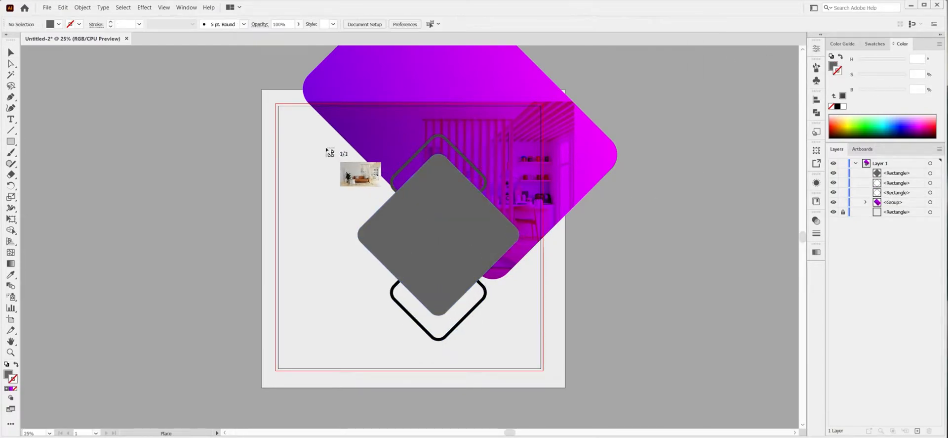
# Place the living-room photo again, beneath the grey diamond, and clip it to the diamond with a clipping mask.
pyautogui.moveTo(327, 146); pyautogui.dragTo(622, 320)
pyautogui.moveTo(910, 188); pyautogui.dragTo(910, 188)
pyautogui.keyDown('shift'); pyautogui.click(463, 200); pyautogui.keyUp('shift')
pyautogui.rightClick(456, 200)
pyautogui.click(496, 280)
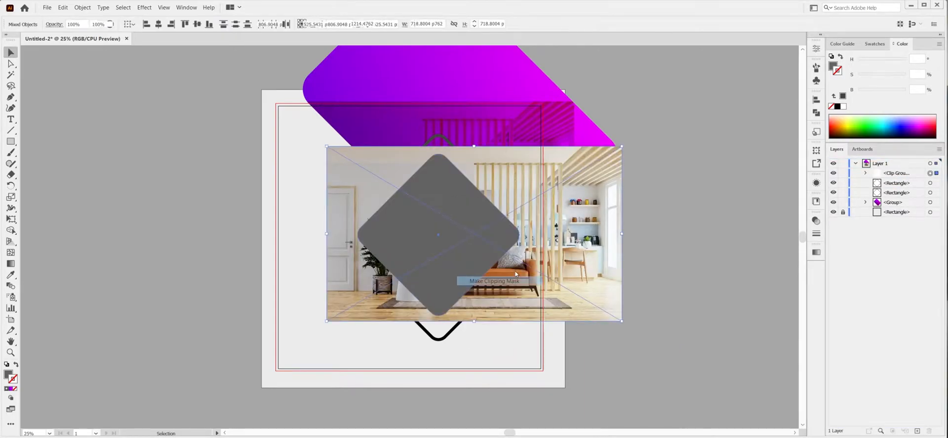
# Resize and shift the photo inside the diamond mask so the plant, table and sofa are framed.
pyautogui.click(866, 172)
pyautogui.click(936, 193)
pyautogui.moveTo(324, 146); pyautogui.dragTo(339, 154)
pyautogui.moveTo(621, 321); pyautogui.dragTo(616, 320)
pyautogui.moveTo(459, 258); pyautogui.dragTo(470, 258)
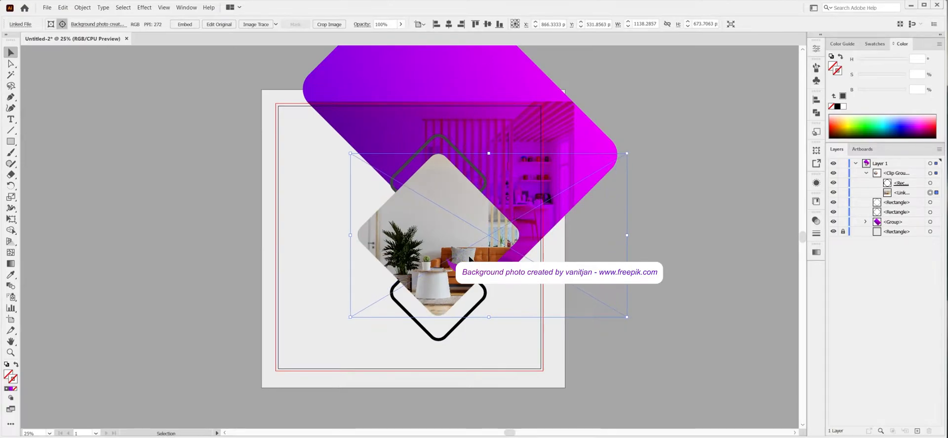
# Add a white stroke around the clipped photo diamond.
pyautogui.click(932, 173)
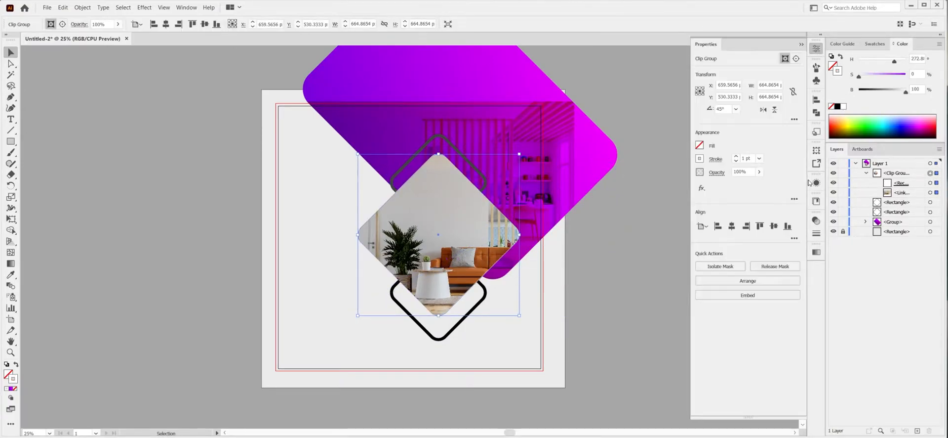
pyautogui.click(801, 44)
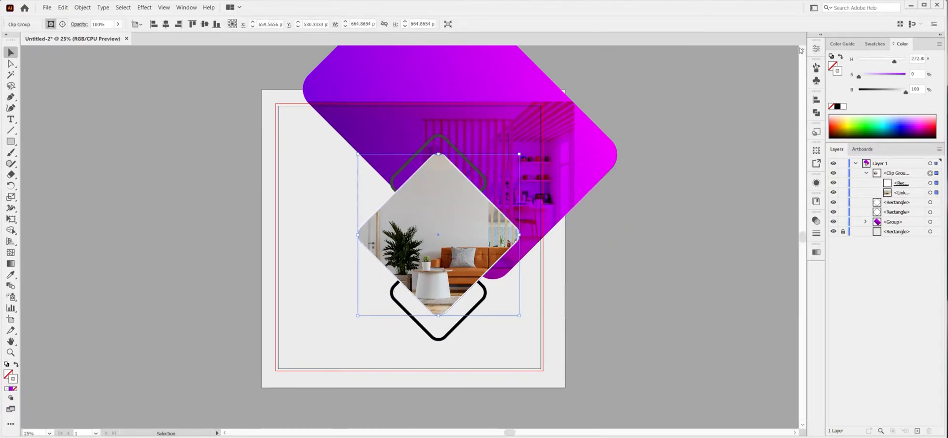
pyautogui.click(573, 258)
# Copy the lower outline to the artboard's lower-left corner, stretch it to about 282 × 372 px and duplicate it with an overlap.
pyautogui.click(416, 326)
pyautogui.moveTo(427, 332); pyautogui.dragTo(352, 411)
pyautogui.moveTo(275, 335); pyautogui.dragTo(344, 355)
pyautogui.moveTo(296, 342)
pyautogui.mouseDown()
pyautogui.moveTo(307, 345)
pyautogui.moveTo(304, 336)
pyautogui.mouseUp()
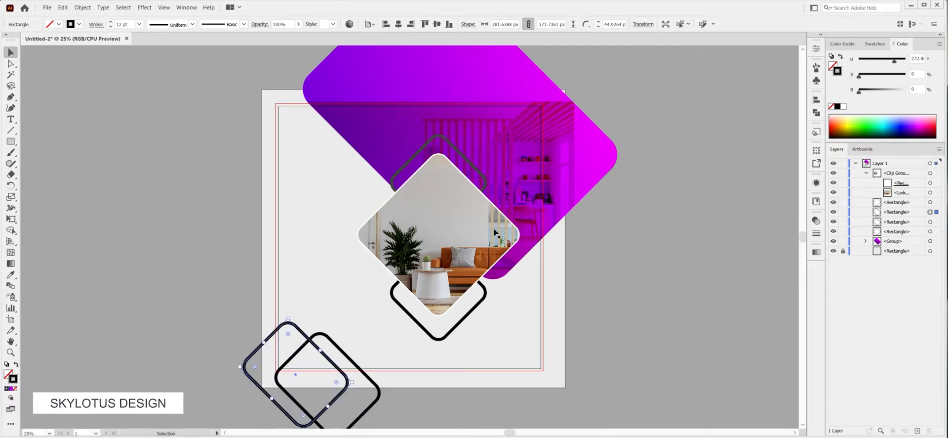
# Apply the purple-to-magenta linear gradient to the strokes of both lower-left outlines and the lower diamond outline.
pyautogui.click(817, 252)
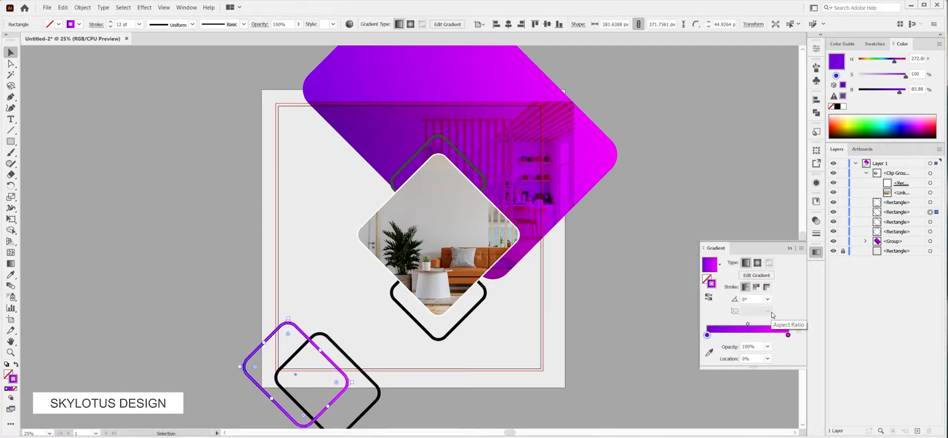
pyautogui.click(380, 395)
pyautogui.press('.')
pyautogui.click(434, 340)
pyautogui.press('.')
pyautogui.click(789, 248)
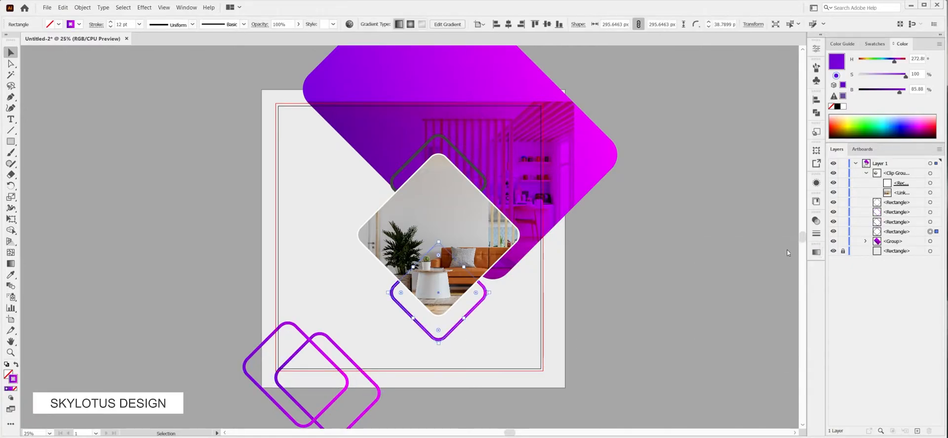
# Reduce the opacity of the lower diamond outline and both lower-left outlines to about 52–58%.
pyautogui.click(816, 221)
pyautogui.click(677, 278)
pyautogui.click(366, 378)
pyautogui.click(373, 381)
pyautogui.moveTo(783, 243); pyautogui.dragTo(777, 245)
pyautogui.click(262, 347)
pyautogui.click(778, 244)
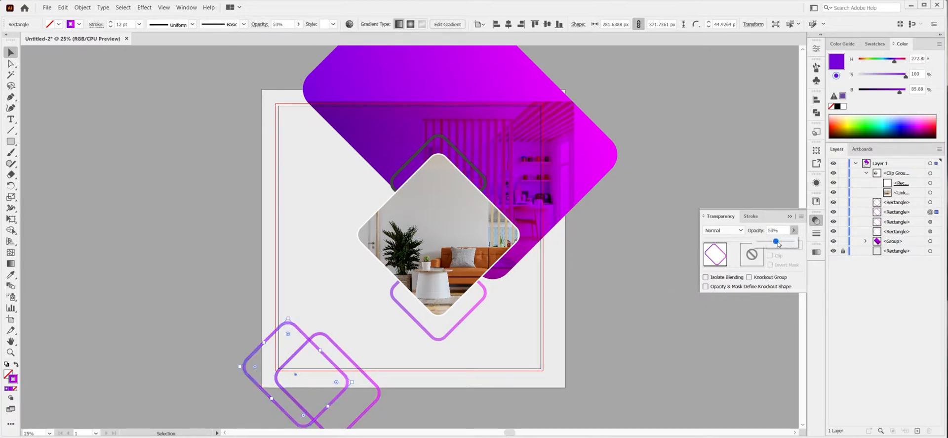
pyautogui.click(790, 217)
# Reposition the two overlapping outlines in the artboard's lower-left corner, shifting them slightly upward.
pyautogui.moveTo(368, 381); pyautogui.dragTo(368, 381)
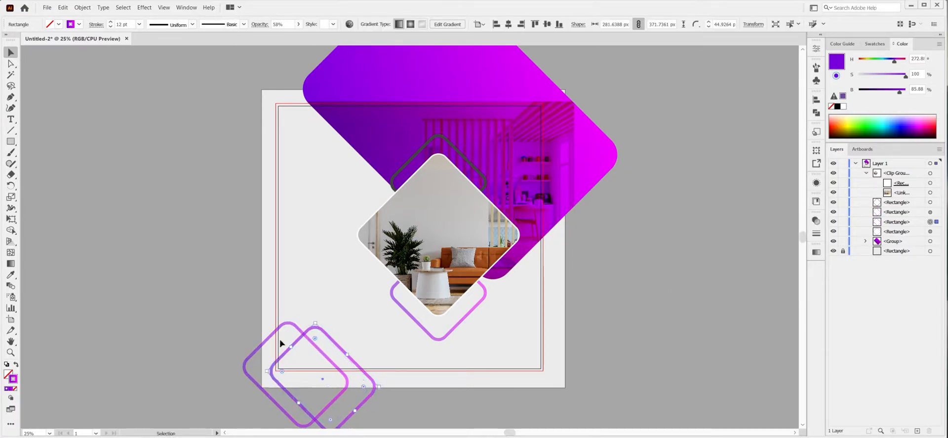
pyautogui.keyDown('shift'); pyautogui.click(272, 369); pyautogui.keyUp('shift')
pyautogui.moveTo(278, 365); pyautogui.dragTo(282, 359)
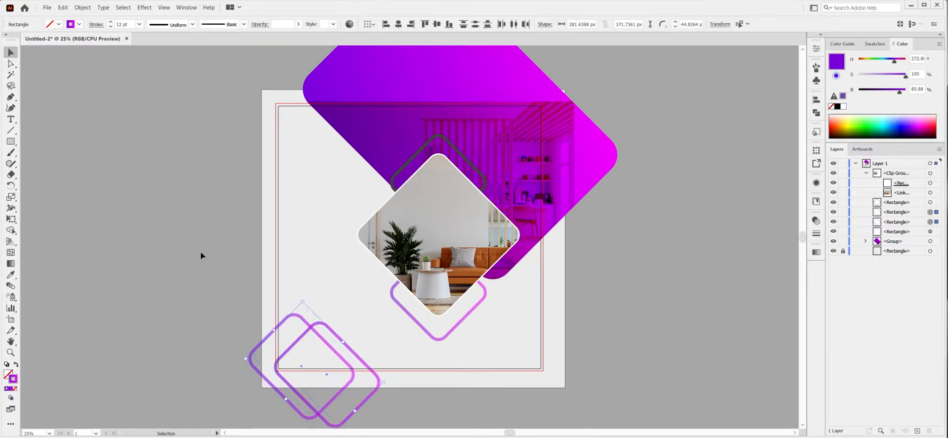
# Recolour the upper diamond outline light grey at about 82% brightness and nudge the purple photo group slightly down.
pyautogui.click(437, 151)
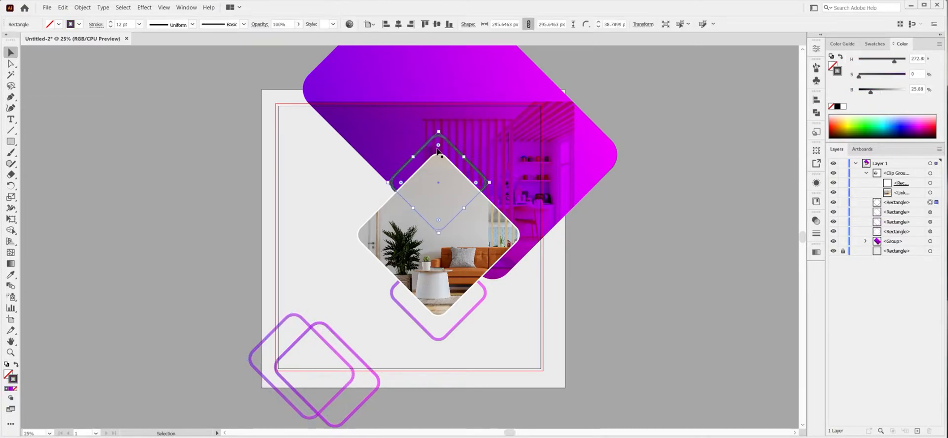
pyautogui.click(521, 147)
pyautogui.moveTo(532, 156); pyautogui.dragTo(529, 156)
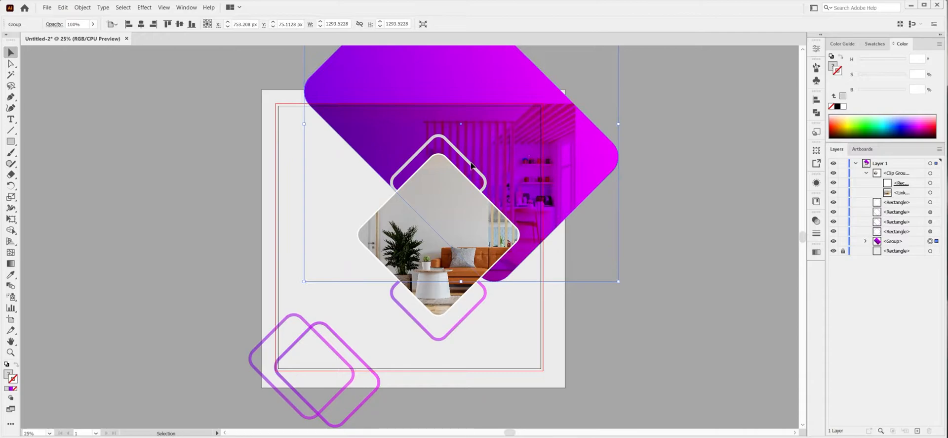
# Enlarge the photo diamond and its two outlines slightly together, and shift the purple photo group a little to the right.
pyautogui.click(472, 165)
pyautogui.keyDown('shift'); pyautogui.click(469, 232); pyautogui.keyUp('shift')
pyautogui.keyDown('shift'); pyautogui.click(479, 303); pyautogui.keyUp('shift')
pyautogui.moveTo(519, 239); pyautogui.dragTo(531, 239)
pyautogui.click(560, 204)
pyautogui.moveTo(561, 213); pyautogui.dragTo(529, 216)
# Scale down the lower and upper diamond outlines, making the upper one about 281 px wide.
pyautogui.click(485, 311)
pyautogui.moveTo(472, 323); pyautogui.dragTo(469, 316)
pyautogui.click(463, 140)
pyautogui.moveTo(472, 153); pyautogui.dragTo(456, 143)
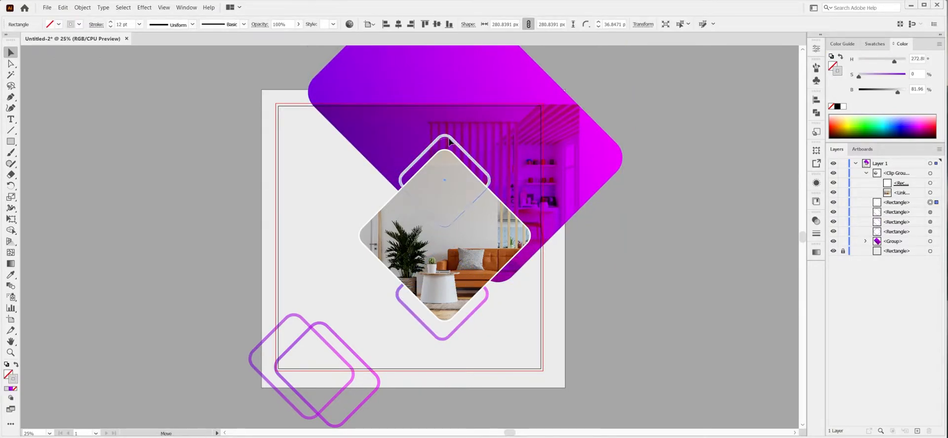
# Align the photo diamond and its upper and lower outlines on their horizontal centres.
pyautogui.click(442, 339)
pyautogui.keyDown('shift'); pyautogui.click(443, 143); pyautogui.keyUp('shift')
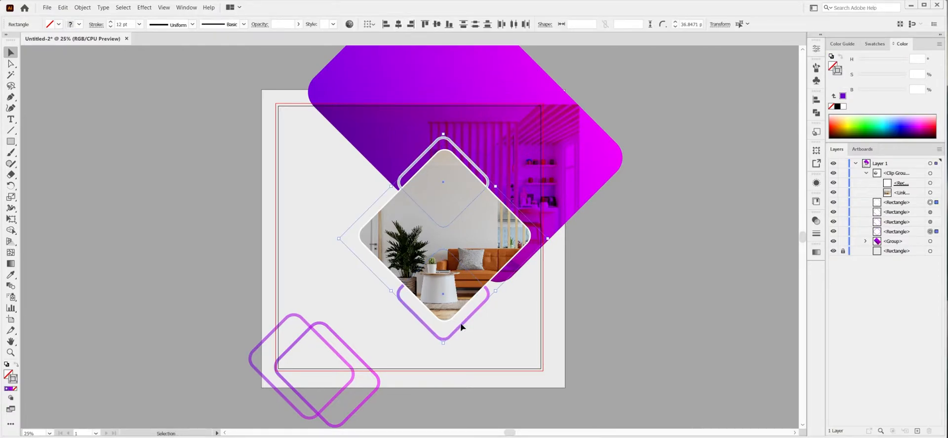
pyautogui.keyDown('shift'); pyautogui.click(456, 291); pyautogui.keyUp('shift')
pyautogui.click(159, 24)
pyautogui.click(606, 271)
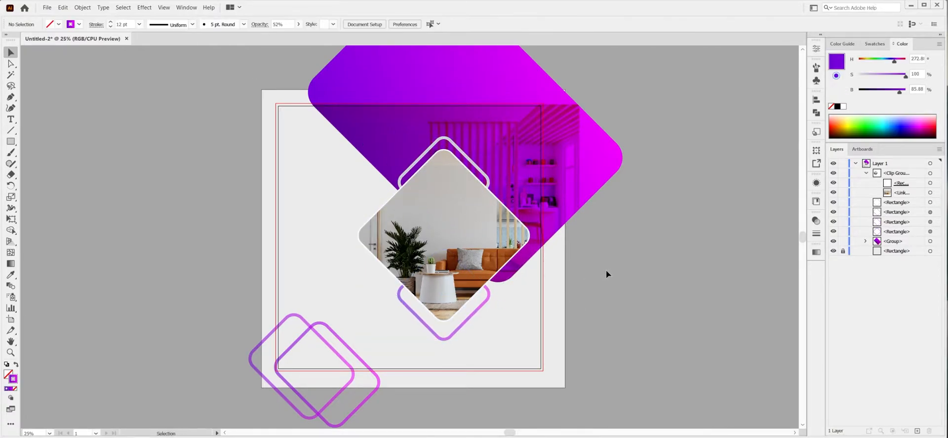
# Draw a banner rectangle about 777 × 126 px beside the artboard with a white fill and no stroke.
pyautogui.moveTo(240, 245); pyautogui.dragTo(287, 227)
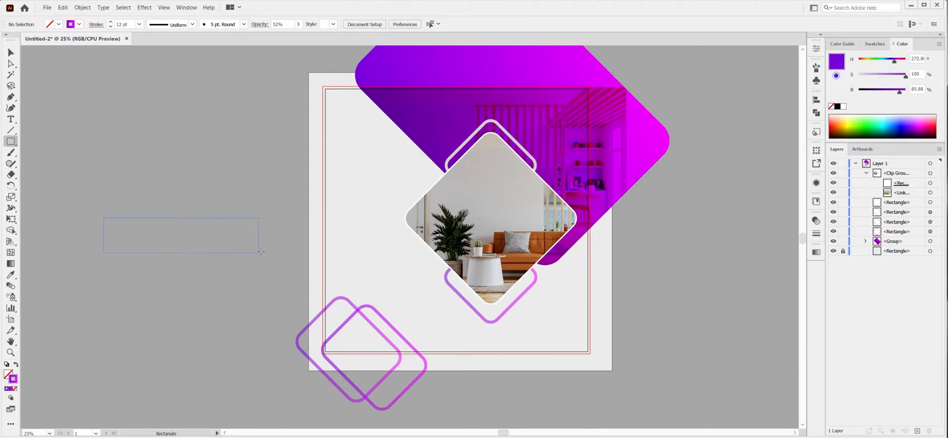
pyautogui.moveTo(254, 253); pyautogui.dragTo(282, 249)
pyautogui.click(832, 107)
pyautogui.click(838, 107)
pyautogui.hotkey('ctrl', 'z')
pyautogui.press('x')
pyautogui.click(843, 107)
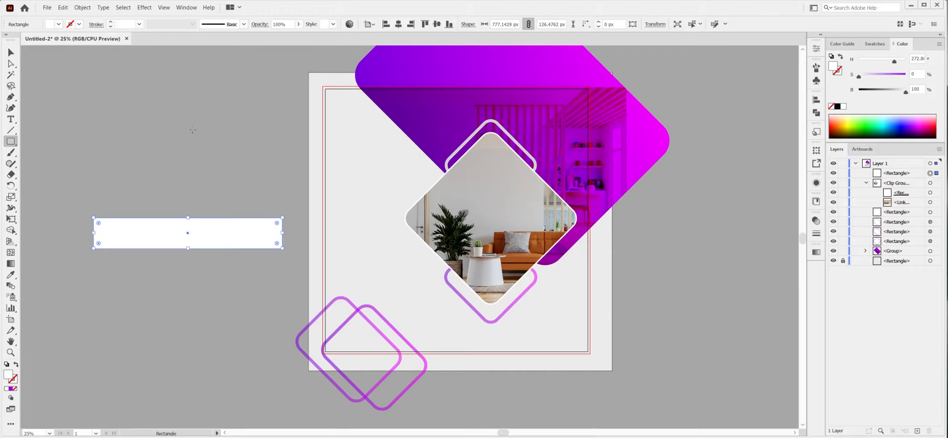
# Draw a grey rectangle about 157 × 229 px above the white banner and rotate it 45°.
pyautogui.moveTo(198, 188); pyautogui.dragTo(179, 197)
pyautogui.click(817, 49)
pyautogui.write('45')
pyautogui.press('Return')
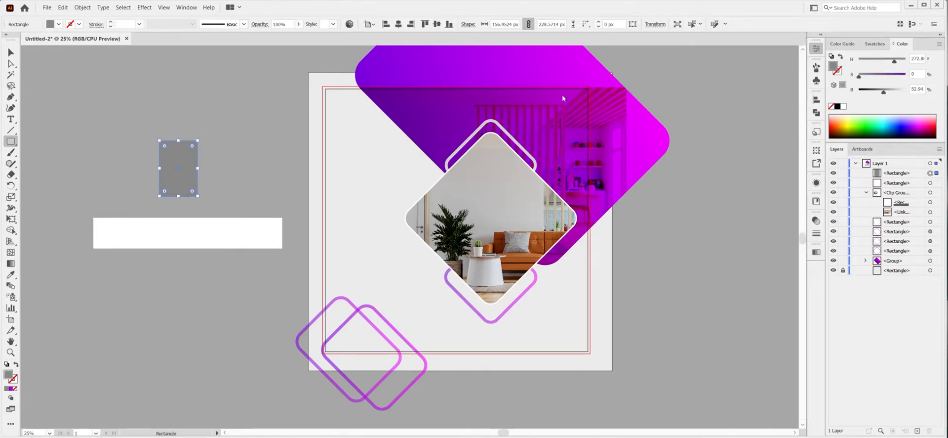
# Lengthen the rotated grey rectangle to about 282 px, place it over the banner's right end and copy it to the left end.
pyautogui.press('v')
pyautogui.moveTo(259, 205); pyautogui.dragTo(282, 230)
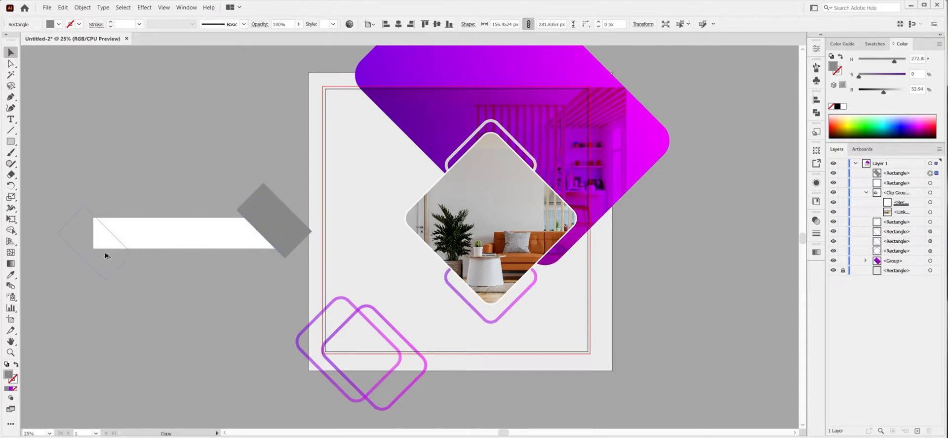
pyautogui.moveTo(106, 255); pyautogui.dragTo(105, 256)
# Cut both slanted ends of the white banner by subtracting the two grey rectangles from it.
pyautogui.keyDown('shift'); pyautogui.click(148, 233); pyautogui.keyUp('shift')
pyautogui.click(816, 112)
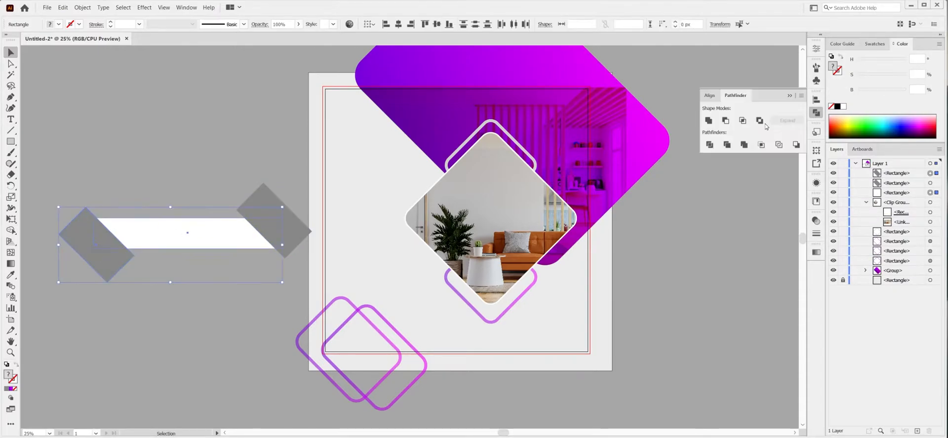
pyautogui.click(726, 123)
pyautogui.click(256, 210)
pyautogui.keyDown('shift'); pyautogui.click(266, 235); pyautogui.keyUp('shift')
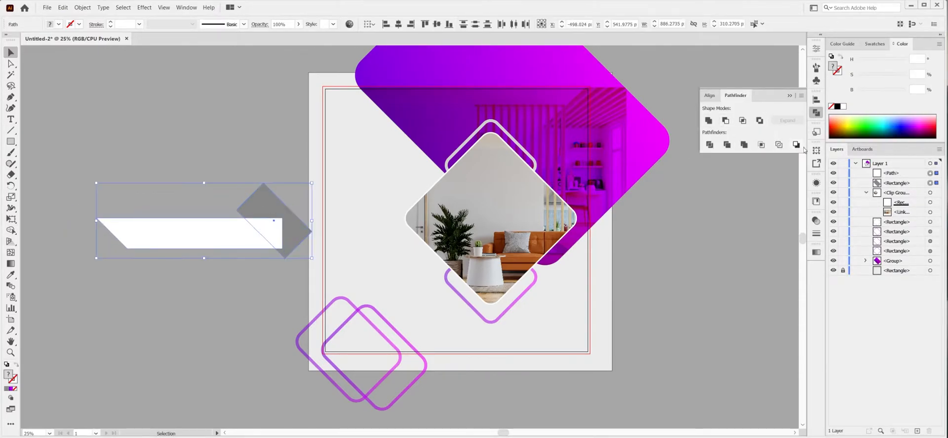
pyautogui.click(796, 145)
# Stretch the banner's right end until it is about 1011 px wide and round its corners to about 27.5 px.
pyautogui.press('a')
pyautogui.moveTo(225, 205); pyautogui.dragTo(291, 262)
pyautogui.moveTo(245, 218); pyautogui.dragTo(311, 221)
pyautogui.click(349, 227)
pyautogui.click(293, 231)
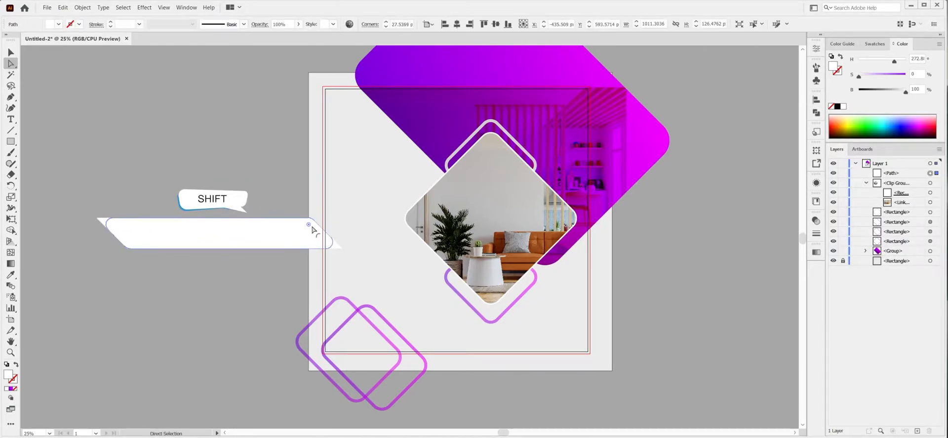
pyautogui.click(264, 195)
pyautogui.press('v')
# Fill the banner with the purple-magenta gradient.
pyautogui.click(250, 228)
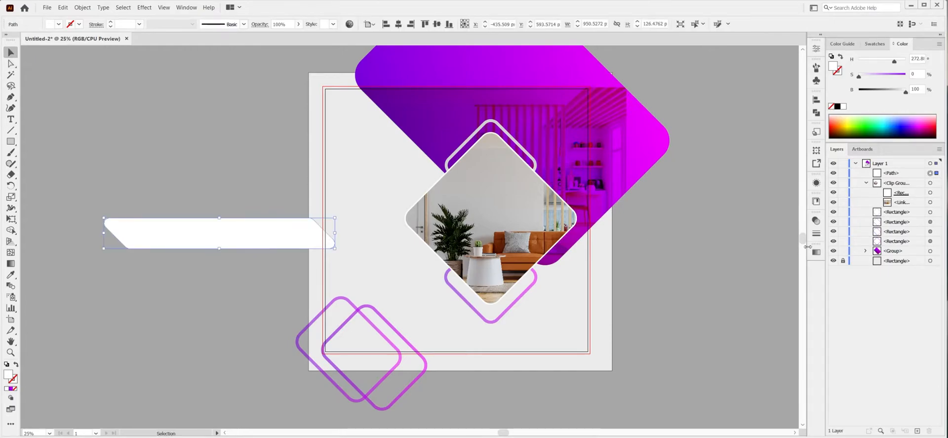
pyautogui.click(817, 252)
pyautogui.click(709, 263)
pyautogui.click(817, 252)
# Scale the banner to about 527 × 70 px, place it over the artboard's lower-left outlines and nudge the right outline.
pyautogui.moveTo(335, 233); pyautogui.dragTo(280, 236)
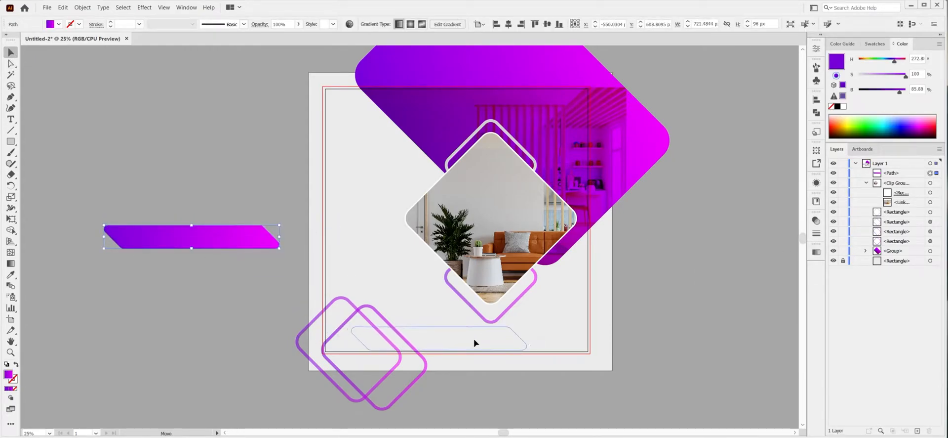
pyautogui.moveTo(459, 342); pyautogui.dragTo(497, 331)
pyautogui.moveTo(434, 335); pyautogui.dragTo(446, 334)
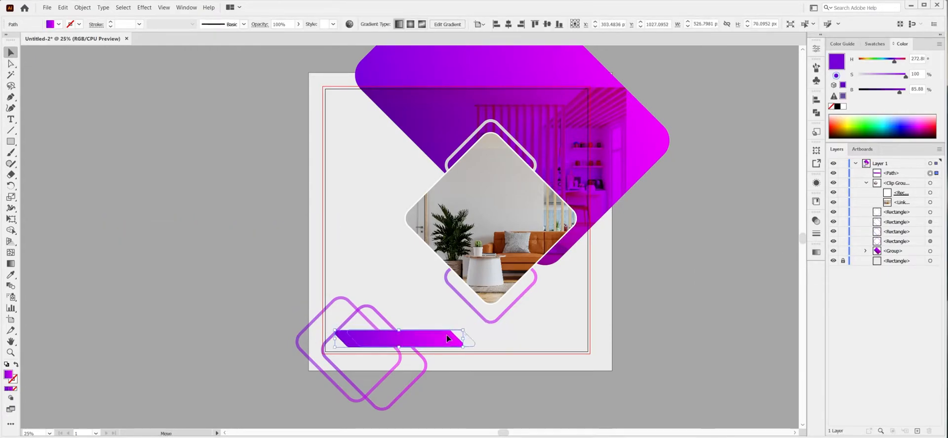
pyautogui.click(350, 321)
pyautogui.moveTo(343, 313); pyautogui.dragTo(342, 319)
pyautogui.click(428, 338)
pyautogui.click(429, 337)
pyautogui.moveTo(429, 340); pyautogui.dragTo(426, 337)
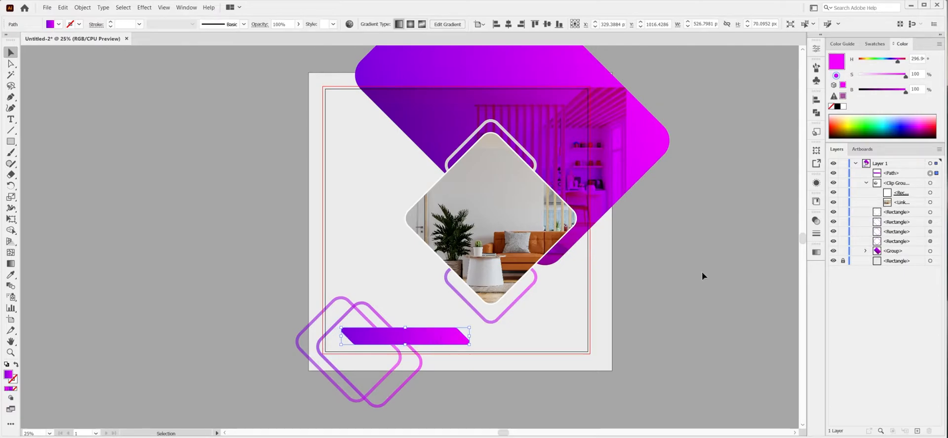
# Reverse the banner's gradient and set the purple end stop's opacity to 0%.
pyautogui.click(816, 251)
pyautogui.click(709, 296)
pyautogui.click(789, 335)
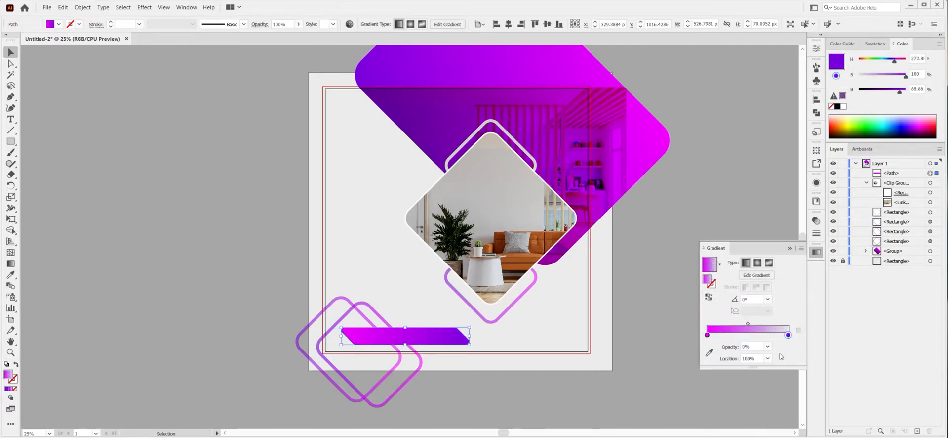
pyautogui.click(790, 248)
# Unlock the background rectangle and set its fill brightness to about 87%.
pyautogui.click(843, 261)
pyautogui.click(931, 261)
pyautogui.moveTo(903, 92); pyautogui.dragTo(902, 93)
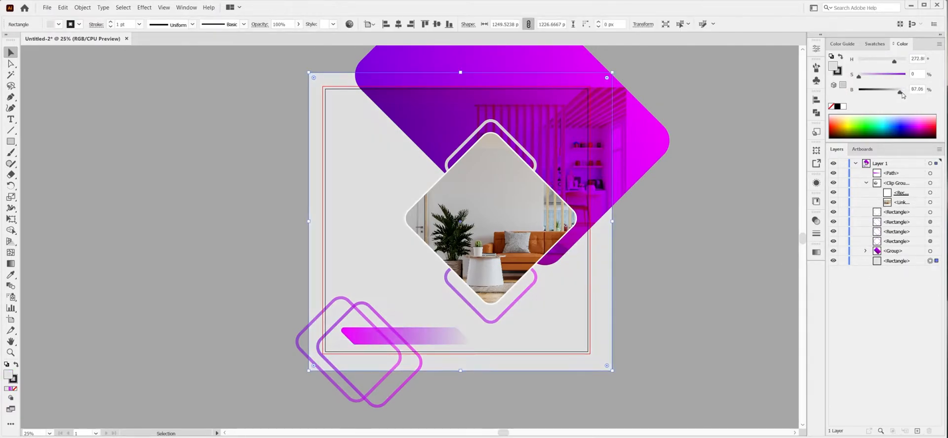
# Draw a rounded rectangle about 1099 × 686 px over the artboard's left side, fill it white and rotate it 45°.
pyautogui.moveTo(180, 186); pyautogui.dragTo(381, 310)
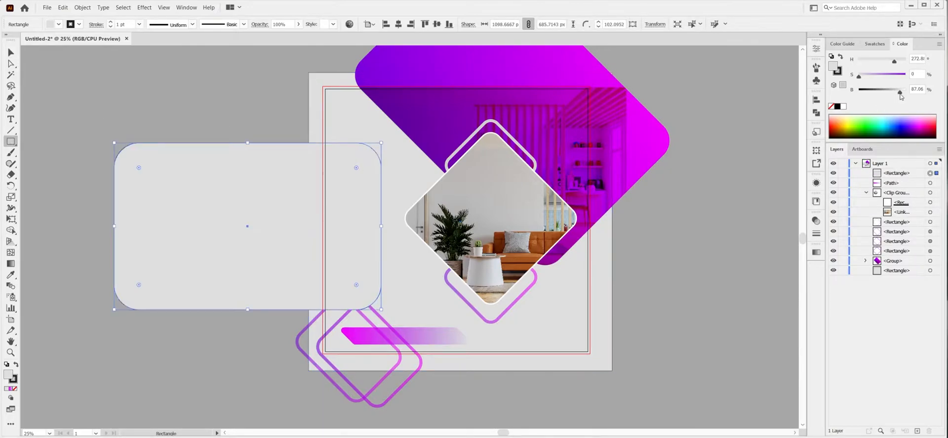
pyautogui.click(843, 107)
pyautogui.click(816, 48)
pyautogui.click(801, 45)
pyautogui.press('v')
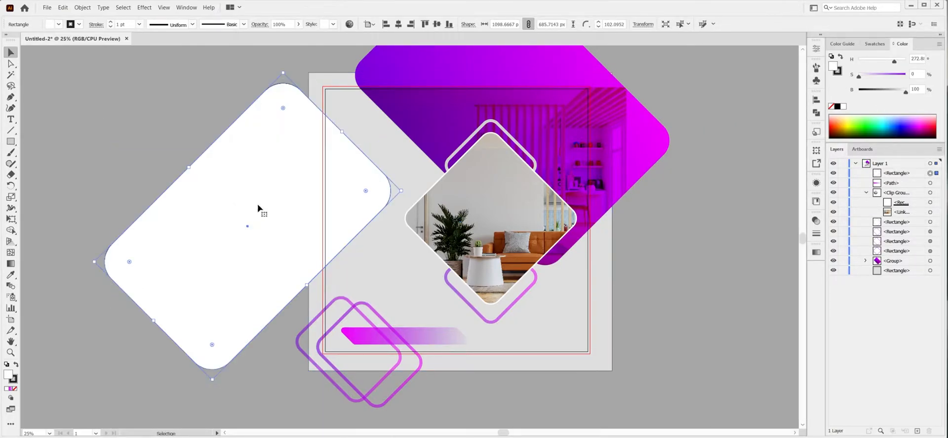
# Place the widened white rectangle behind the lower-right artwork at 37% opacity and lock it together with the background.
pyautogui.moveTo(555, 246); pyautogui.dragTo(563, 257)
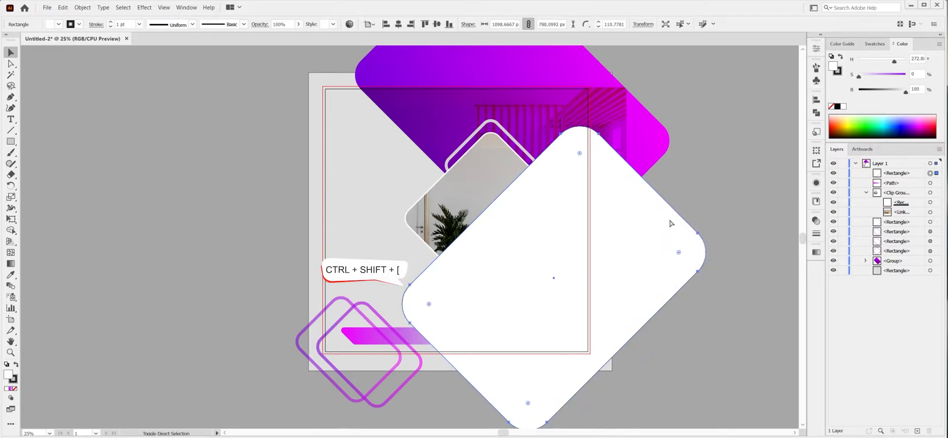
pyautogui.hotkey('ctrl', 'shift', '[')
pyautogui.click(816, 221)
pyautogui.click(795, 231)
pyautogui.moveTo(798, 241); pyautogui.dragTo(772, 243)
pyautogui.click(793, 217)
pyautogui.click(843, 270)
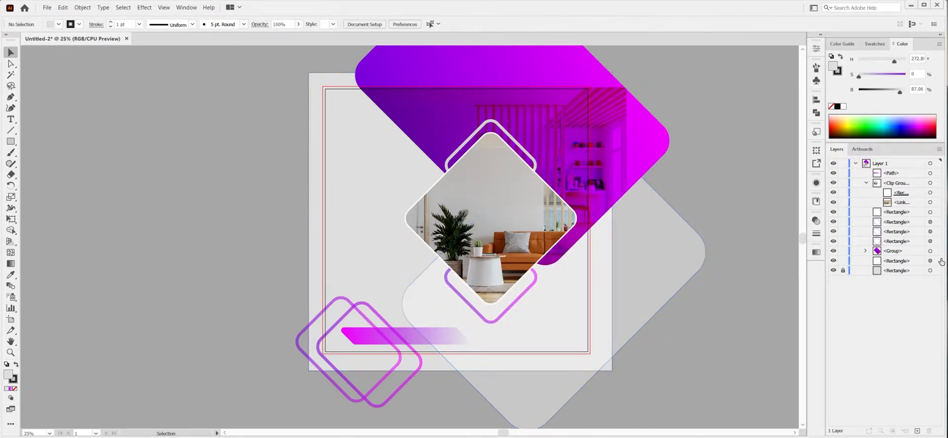
pyautogui.click(843, 260)
# Draw a small white circle beside the gradient shape and a larger one about 58 px across to its right.
pyautogui.hscroll(6, 681, 255)
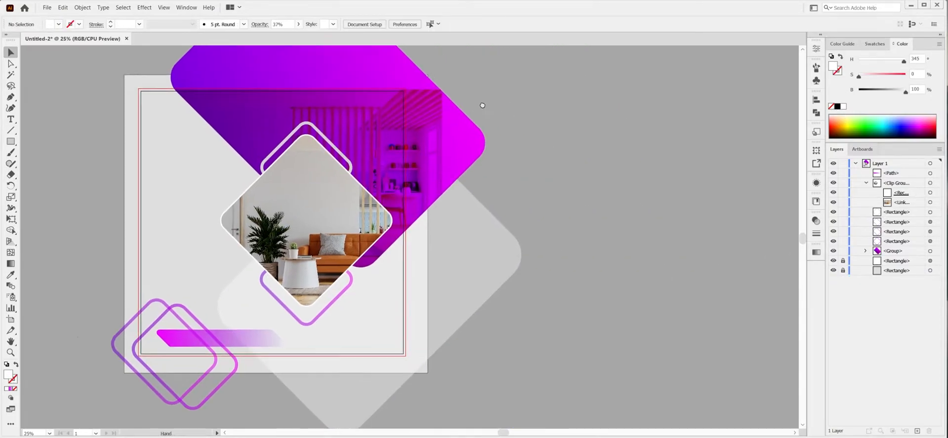
pyautogui.moveTo(221, 82); pyautogui.dragTo(688, 268)
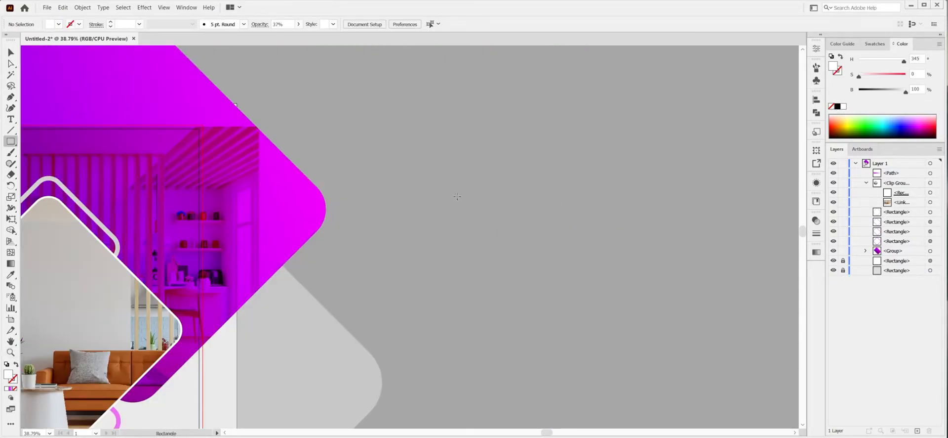
pyautogui.moveTo(13, 141); pyautogui.dragTo(39, 163)
pyautogui.moveTo(368, 141); pyautogui.dragTo(373, 144)
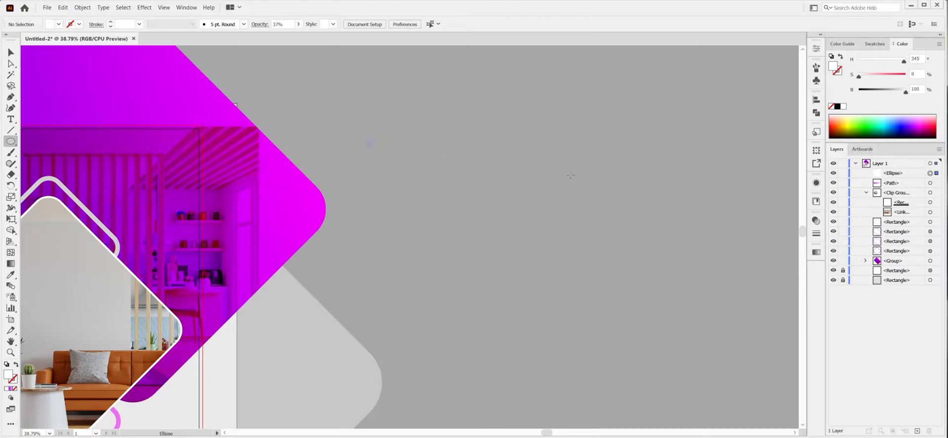
pyautogui.moveTo(605, 154); pyautogui.dragTo(608, 154)
# Blend the two circles using seven specified steps.
pyautogui.press('v')
pyautogui.moveTo(345, 115); pyautogui.dragTo(679, 168)
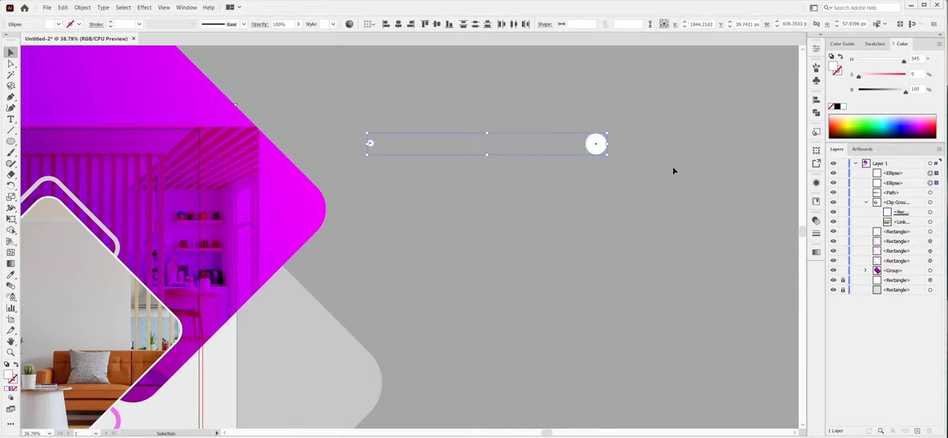
pyautogui.click(83, 7)
pyautogui.click(211, 225)
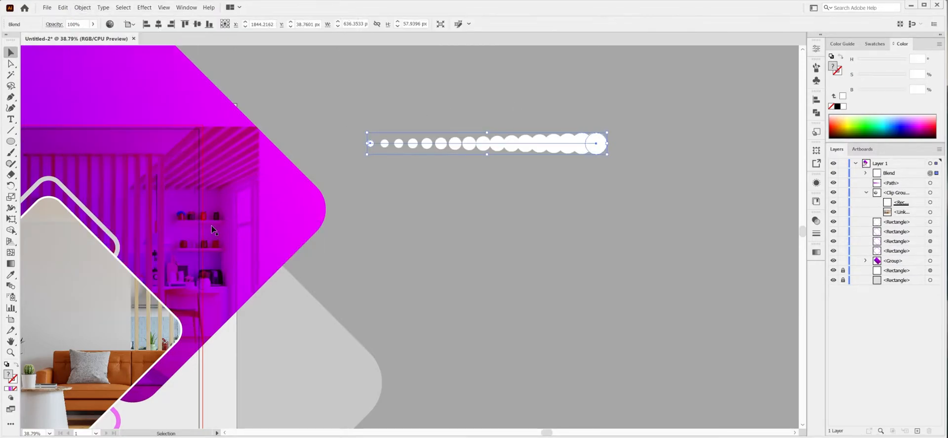
pyautogui.click(83, 7)
pyautogui.click(217, 245)
pyautogui.click(657, 251)
pyautogui.click(670, 258)
pyautogui.click(670, 252)
pyautogui.click(671, 264)
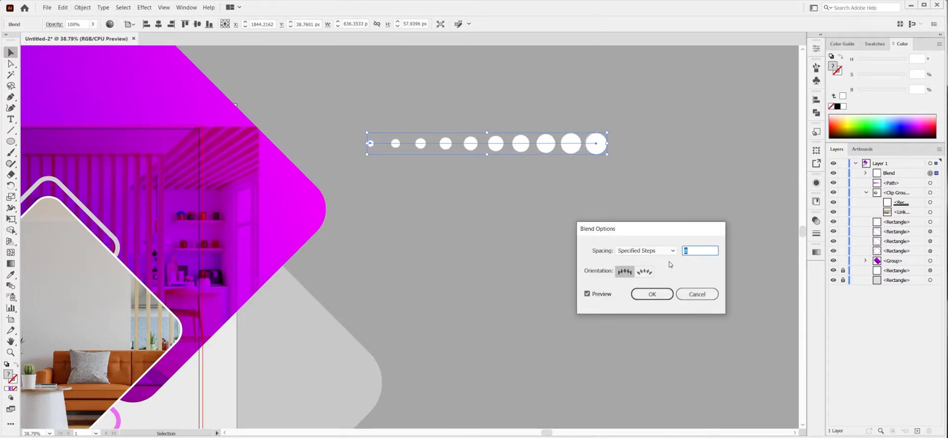
pyautogui.click(664, 293)
# Expand the blend's object and fill, and duplicate the row of dots downward at even spacing.
pyautogui.click(83, 7)
pyautogui.click(99, 93)
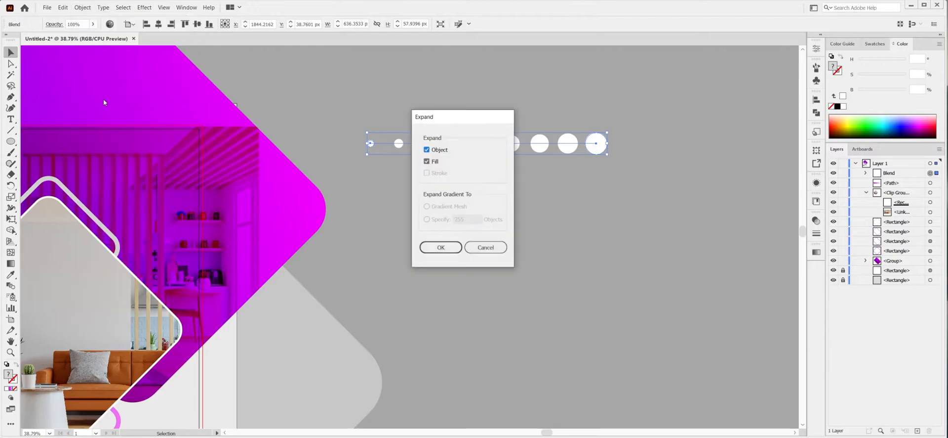
pyautogui.click(443, 247)
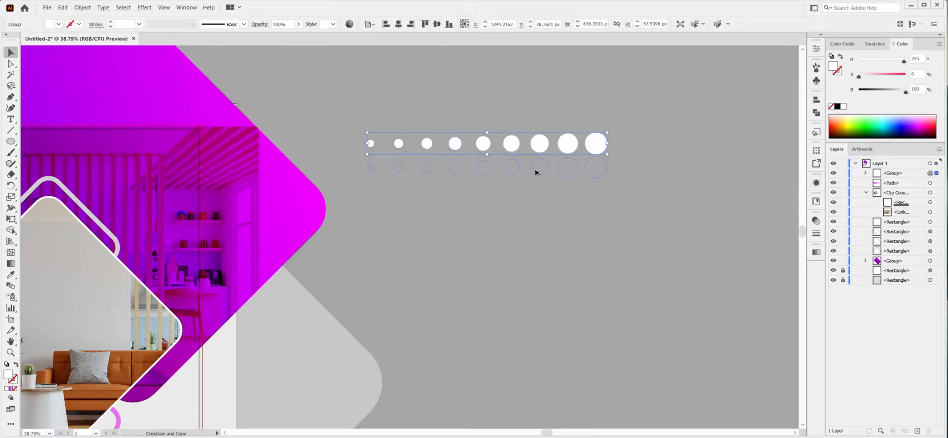
pyautogui.moveTo(536, 172); pyautogui.dragTo(536, 172)
pyautogui.hotkey('ctrl', 'd')
pyautogui.hotkey('ctrl', 'd')
pyautogui.hotkey('ctrl', 'd')
pyautogui.hotkey('ctrl', 'd')
pyautogui.hotkey('ctrl', 'd')
pyautogui.hotkey('ctrl', 'd')
pyautogui.hotkey('ctrl', 'd')
pyautogui.hotkey('ctrl', 'd')
pyautogui.hotkey('ctrl', 'd')
pyautogui.hotkey('ctrl', 'd')
pyautogui.hotkey('ctrl', 'd')
# Group the thirteen rows of dots and turn them into one compound path.
pyautogui.moveTo(653, 396); pyautogui.dragTo(654, 342)
pyautogui.click(655, 389)
pyautogui.moveTo(358, 73); pyautogui.dragTo(358, 73)
pyautogui.hotkey('ctrl', 'g')
pyautogui.click(82, 7)
pyautogui.moveTo(103, 290)
pyautogui.click(219, 291)
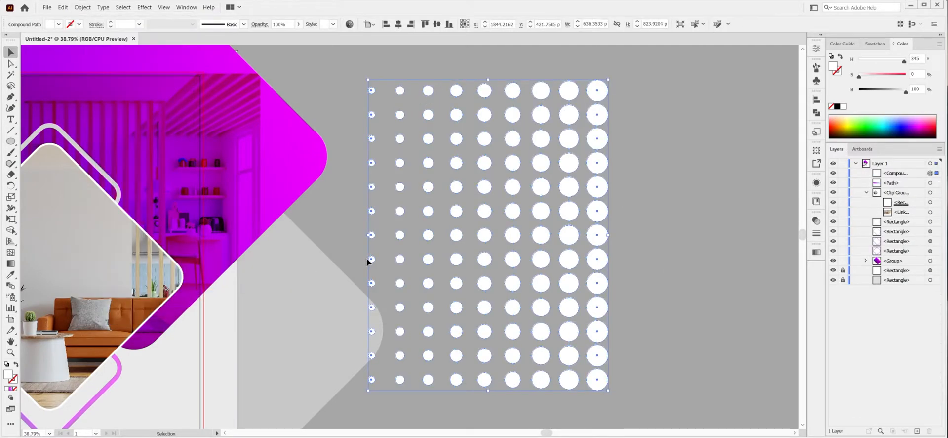
# Rotate the dot pattern 45° and place it, scaled down, over the right part of the gradient shape.
pyautogui.click(817, 48)
pyautogui.write('45')
pyautogui.press('Return')
pyautogui.click(801, 44)
pyautogui.hotkey('ctrl', '-')
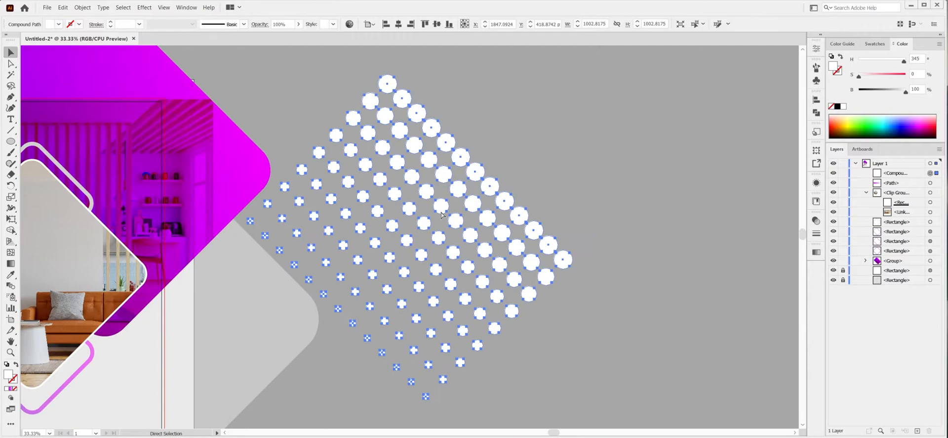
pyautogui.hotkey('ctrl', '-')
pyautogui.moveTo(321, 152); pyautogui.dragTo(491, 154)
pyautogui.moveTo(704, 253); pyautogui.dragTo(412, 154)
# With the gradient shape locked, duplicate the dot pattern along its slanted right edge and combine both copies into one compound path.
pyautogui.click(419, 142)
pyautogui.hotkey('ctrl', '2')
pyautogui.moveTo(376, 127); pyautogui.dragTo(421, 182)
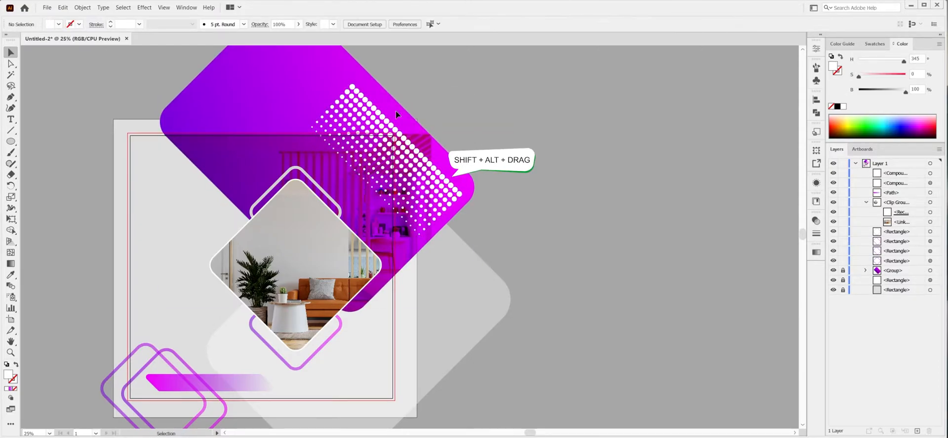
pyautogui.moveTo(397, 114); pyautogui.dragTo(426, 166)
pyautogui.hotkey('ctrl', 'g')
pyautogui.click(83, 8)
pyautogui.click(217, 291)
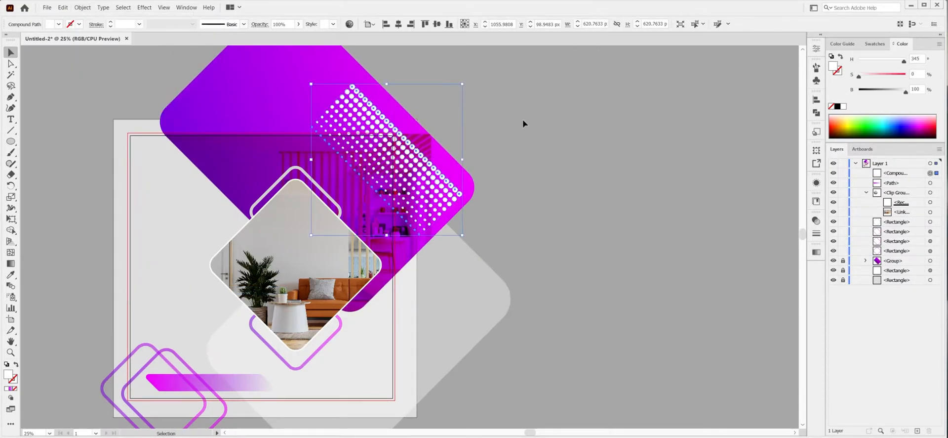
# Adjust the white dot pattern's position on the gradient shape and set its opacity to 72%.
pyautogui.moveTo(416, 155); pyautogui.dragTo(416, 154)
pyautogui.click(817, 220)
pyautogui.click(795, 229)
pyautogui.moveTo(796, 241); pyautogui.dragTo(784, 242)
pyautogui.click(817, 220)
# Copy the dot pattern to the artboard's lower-right corner and fill it with the purple-magenta gradient, both stops fully opaque.
pyautogui.moveTo(503, 223); pyautogui.dragTo(568, 149)
pyautogui.moveTo(462, 98); pyautogui.dragTo(468, 344)
pyautogui.click(817, 252)
pyautogui.click(762, 319)
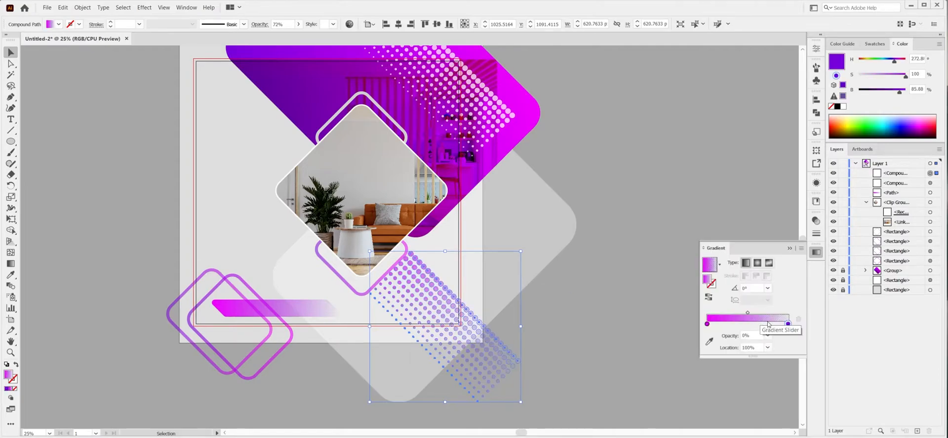
pyautogui.click(768, 335)
pyautogui.click(777, 432)
pyautogui.click(790, 248)
# Flip the gradient dot pattern vertically and shift it slightly up at the artboard's lower-right corner.
pyautogui.click(816, 151)
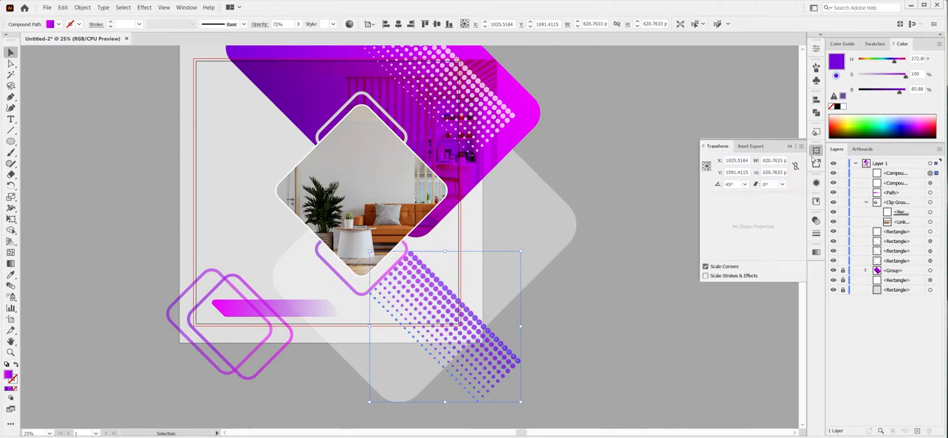
pyautogui.click(826, 177)
pyautogui.click(790, 146)
pyautogui.moveTo(489, 303); pyautogui.dragTo(486, 294)
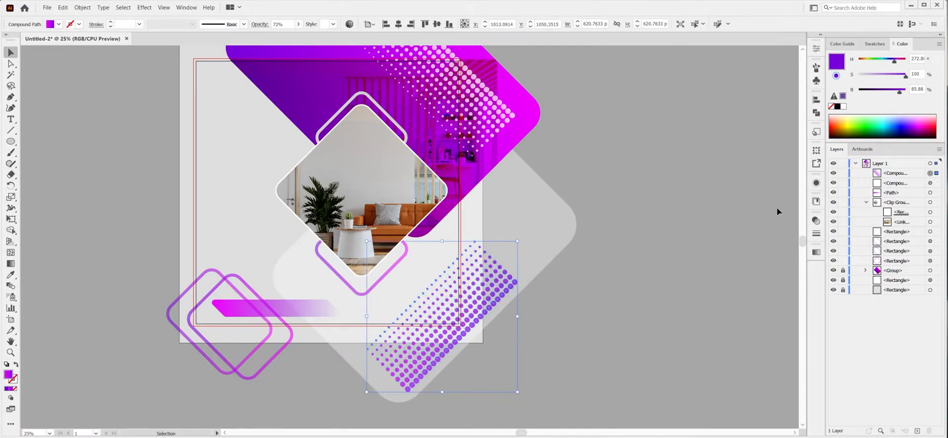
# Set the lower gradient dot pattern's opacity to 51%.
pyautogui.click(816, 221)
pyautogui.click(794, 231)
pyautogui.moveTo(782, 240); pyautogui.dragTo(772, 240)
pyautogui.click(789, 216)
pyautogui.scroll(3, 591, 120)
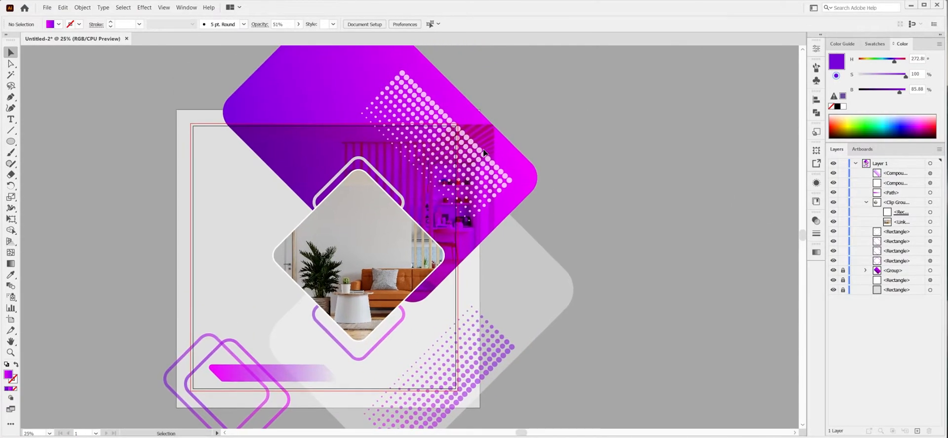
pyautogui.click(590, 133)
# Add the text "YOUR LOGO" near the artboard's upper-left corner and enlarge it.
pyautogui.moveTo(122, 100); pyautogui.dragTo(286, 80)
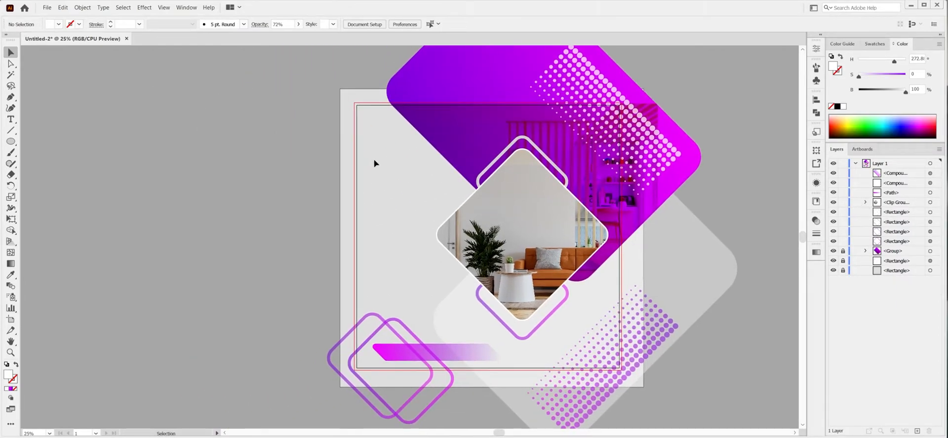
pyautogui.press('t')
pyautogui.click(368, 133)
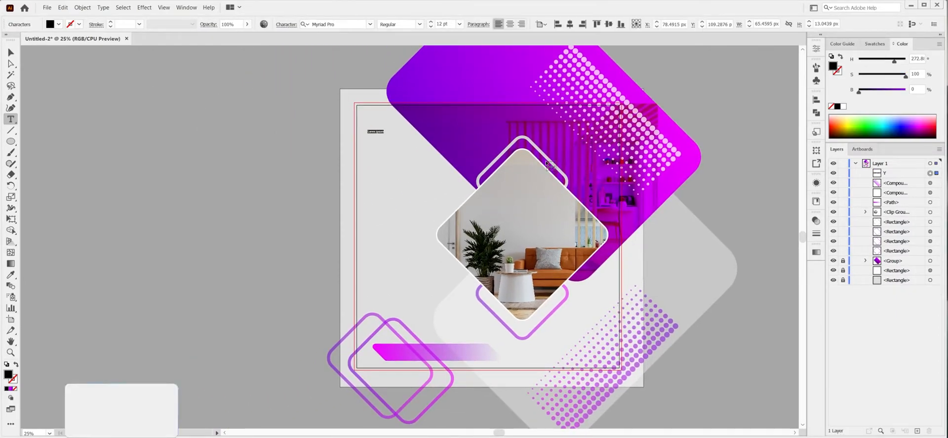
pyautogui.write('YOUR LOGO')
pyautogui.click(12, 52)
pyautogui.moveTo(384, 134); pyautogui.dragTo(405, 138)
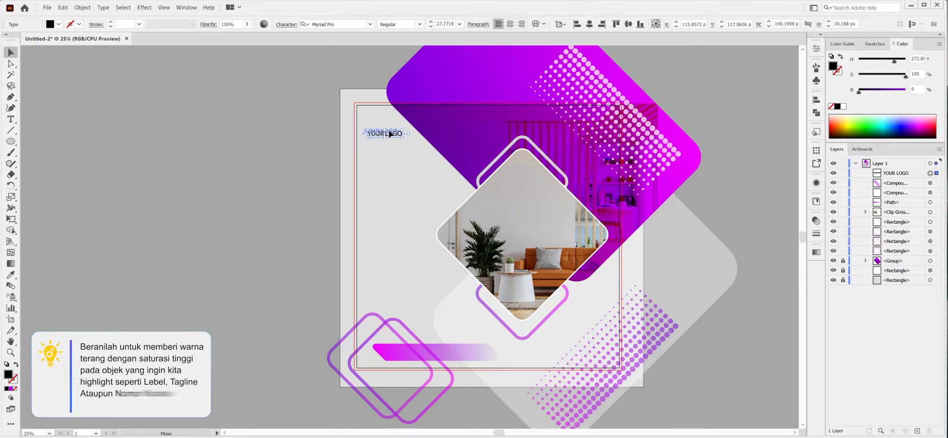
pyautogui.click(377, 189)
# Add the headline text "REAL" below the logo text and enlarge it to about 90 pt.
pyautogui.press('t')
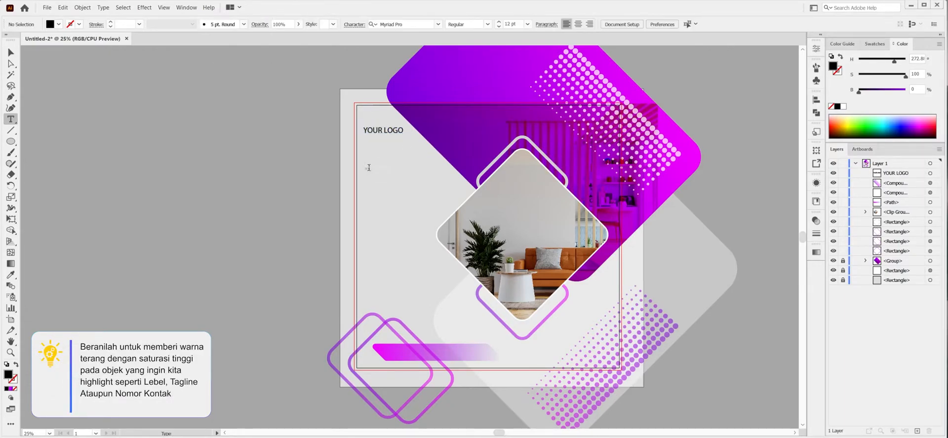
pyautogui.click(366, 169)
pyautogui.write('REAL')
pyautogui.click(11, 53)
pyautogui.moveTo(373, 171); pyautogui.dragTo(393, 173)
pyautogui.moveTo(415, 171); pyautogui.dragTo(429, 177)
# Add the text "ESTATE" below "REAL", enlarge it to headline size and adjust both words into a compact two-line headline.
pyautogui.press('t')
pyautogui.click(367, 190)
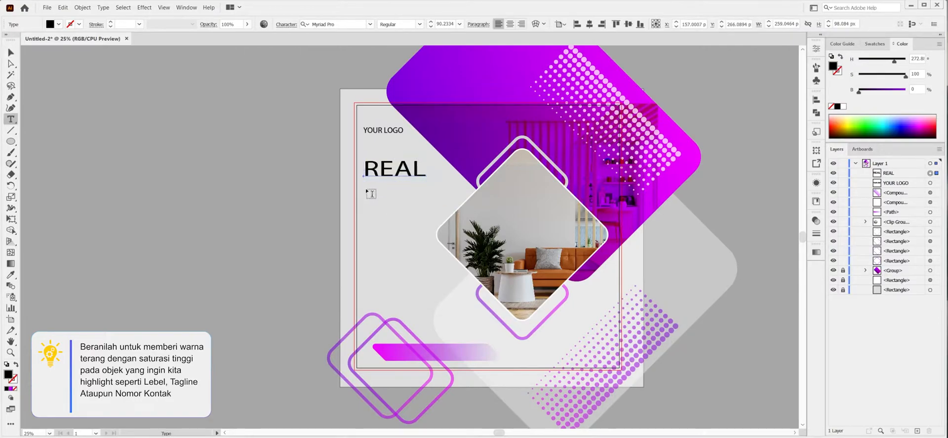
pyautogui.click(11, 52)
pyautogui.moveTo(376, 191); pyautogui.dragTo(429, 210)
pyautogui.moveTo(430, 198); pyautogui.dragTo(441, 199)
pyautogui.moveTo(420, 199); pyautogui.dragTo(437, 191)
pyautogui.moveTo(411, 190); pyautogui.dragTo(447, 157)
pyautogui.click(396, 171)
pyautogui.keyDown('shift'); pyautogui.click(434, 197); pyautogui.keyUp('shift')
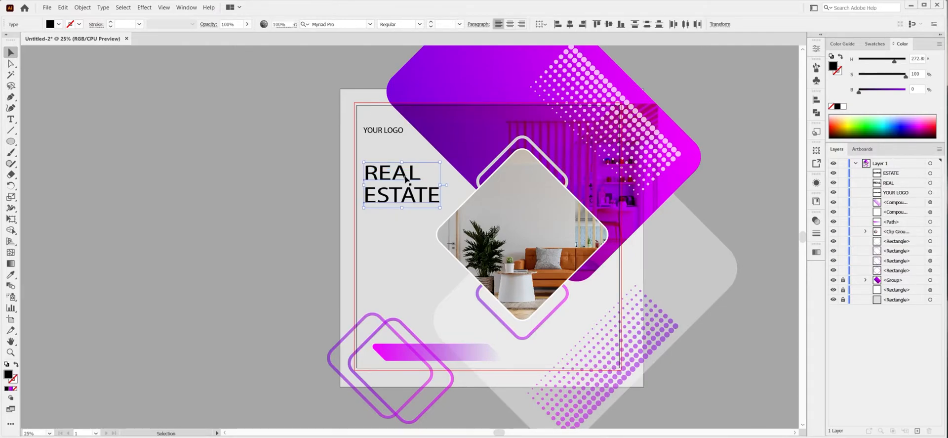
# Recolour the "ESTATE" headline word and the "YOUR LOGO" text to purple.
pyautogui.click(393, 173)
pyautogui.click(424, 200)
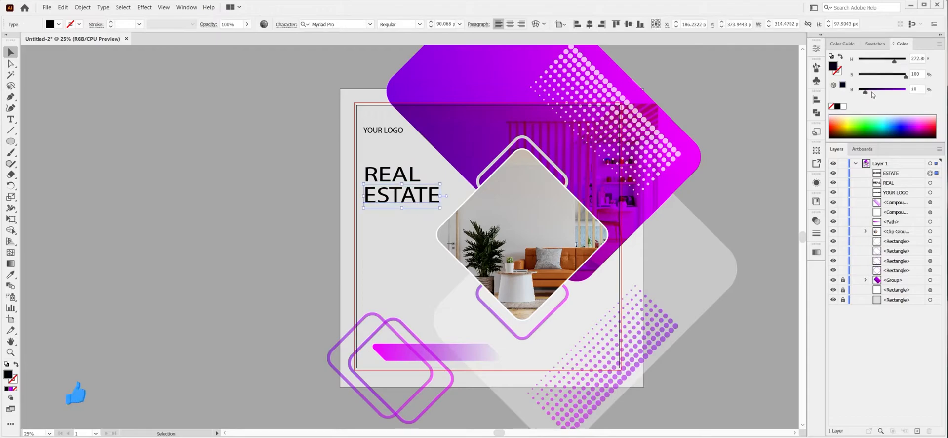
pyautogui.click(902, 91)
pyautogui.click(397, 131)
pyautogui.click(890, 91)
# Add the subtitle "Lorem Ipsum Dolor" below "ESTATE" and enlarge it to nearly the headline's width.
pyautogui.click(410, 181)
pyautogui.press('t')
pyautogui.click(368, 215)
pyautogui.write('Lorem Ipsum Dolor')
pyautogui.click(11, 52)
pyautogui.moveTo(391, 217); pyautogui.dragTo(432, 223)
# Colour "REAL" and the subtitle dark grey, and shift the headline text block slightly upward.
pyautogui.moveTo(420, 220); pyautogui.dragTo(351, 160)
pyautogui.click(875, 93)
pyautogui.click(393, 244)
pyautogui.moveTo(393, 237); pyautogui.dragTo(348, 158)
pyautogui.moveTo(393, 177); pyautogui.dragTo(394, 172)
pyautogui.click(338, 256)
# Add the text "PRICE AT" below the subtitle at about 34 pt in near-black with 14.9% brightness.
pyautogui.press('t')
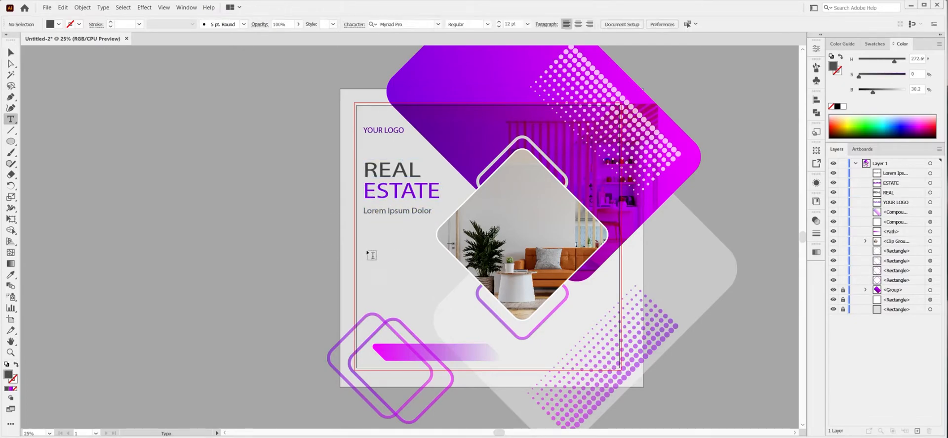
pyautogui.click(369, 250)
pyautogui.write('PRICE AT')
pyautogui.press('Escape')
pyautogui.moveTo(432, 265); pyautogui.dragTo(399, 253)
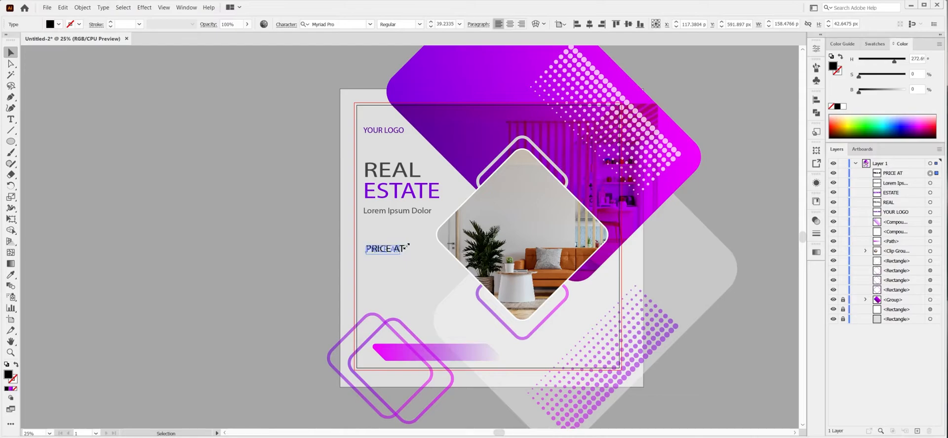
pyautogui.moveTo(859, 91); pyautogui.dragTo(868, 92)
# Add the price text "700 JUTA" below "PRICE AT" and enlarge it to about 55 pt.
pyautogui.press('t')
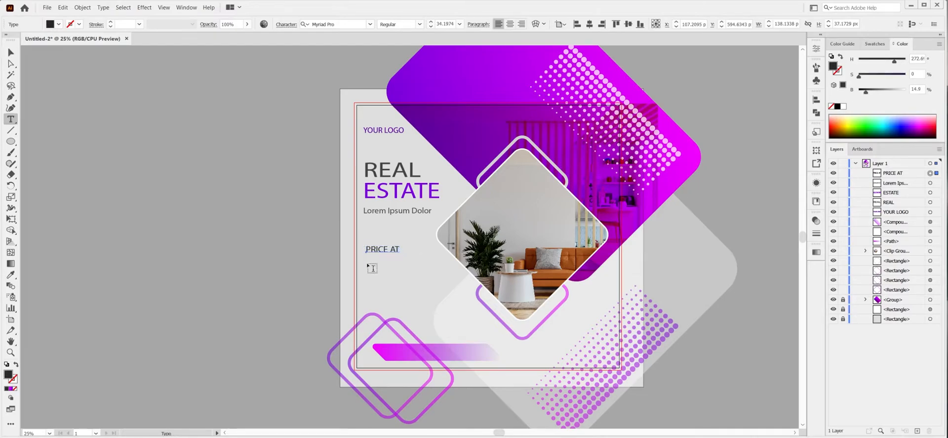
pyautogui.click(368, 261)
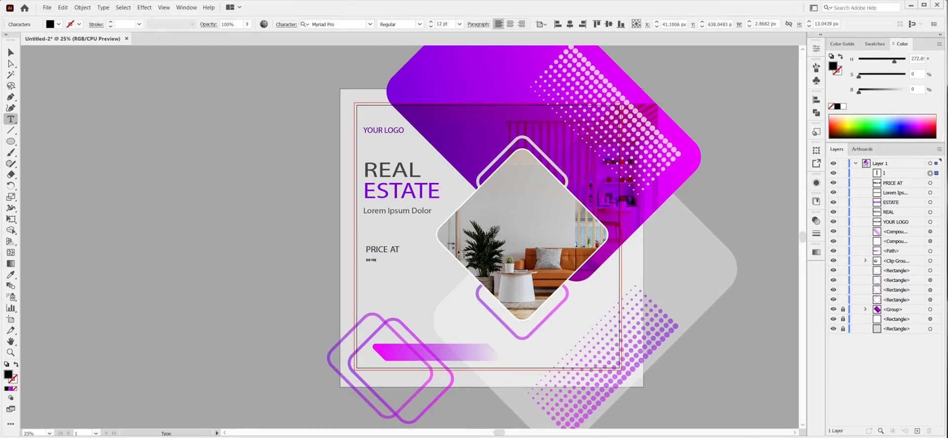
pyautogui.press('Escape')
pyautogui.moveTo(376, 262); pyautogui.dragTo(419, 274)
pyautogui.press('t')
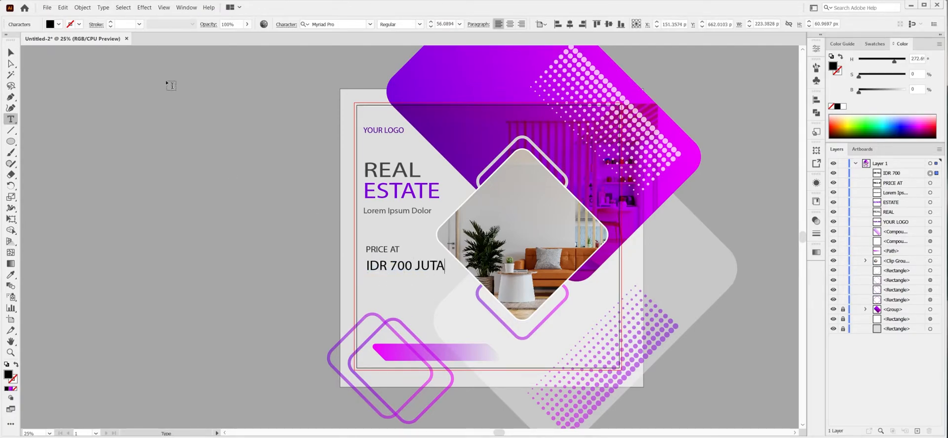
pyautogui.press('BackSpace')
pyautogui.press('Escape')
pyautogui.moveTo(415, 260); pyautogui.dragTo(421, 258)
# Add the text "-AN" at about 25 pt and place it as a raised suffix right after "700 JUTA".
pyautogui.press('z')
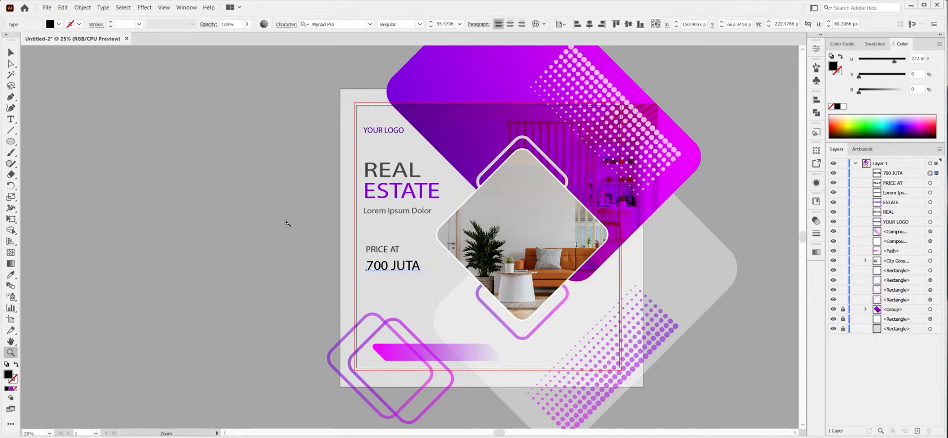
pyautogui.moveTo(316, 206); pyautogui.dragTo(516, 361)
pyautogui.press('t')
pyautogui.click(432, 188)
pyautogui.write('-AN')
pyautogui.press('Escape')
pyautogui.moveTo(467, 199); pyautogui.dragTo(464, 198)
pyautogui.moveTo(445, 188); pyautogui.dragTo(432, 188)
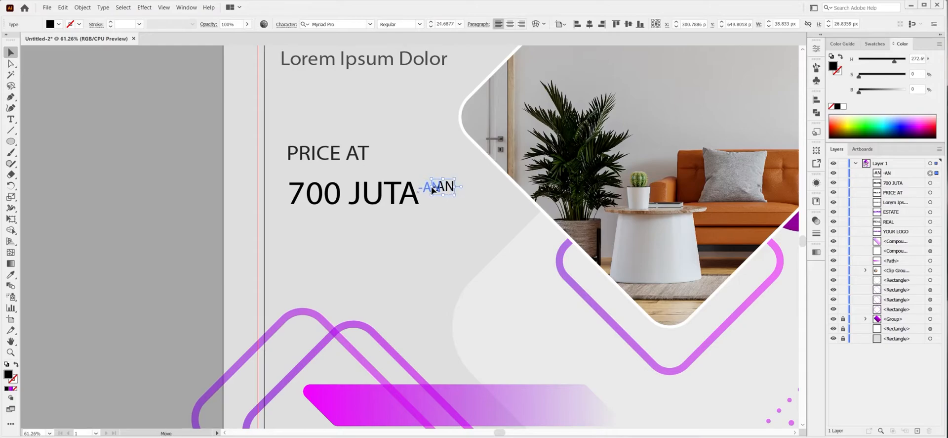
pyautogui.moveTo(472, 220); pyautogui.dragTo(418, 212)
pyautogui.click(457, 216)
# Remove the space in the price to read "700JUTA" and stretch the text taller to about 69 pt.
pyautogui.click(347, 209)
pyautogui.click(409, 225)
pyautogui.doubleClick(346, 192)
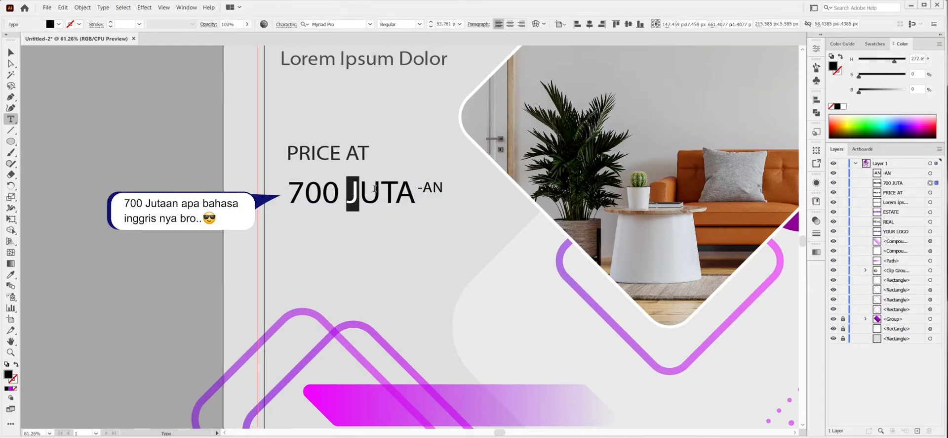
pyautogui.press('BackSpace')
pyautogui.click(6, 52)
pyautogui.moveTo(409, 211); pyautogui.dragTo(416, 213)
pyautogui.moveTo(352, 214); pyautogui.dragTo(351, 220)
pyautogui.moveTo(415, 198); pyautogui.dragTo(416, 199)
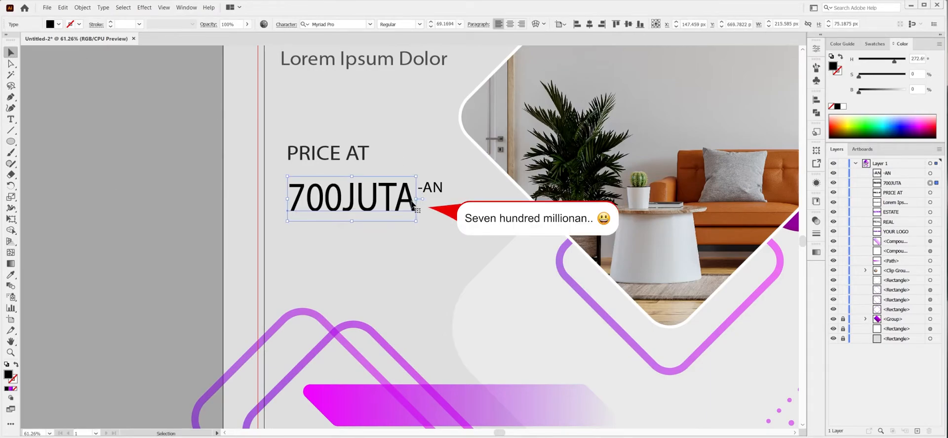
# Change the price text to "700Juta" and its suffix to "-An", moving the suffix against the price.
pyautogui.doubleClick(415, 202)
pyautogui.press('BackSpace')
pyautogui.press('BackSpace')
pyautogui.write('Juta')
pyautogui.press('Escape')
pyautogui.moveTo(430, 196)
pyautogui.mouseDown()
pyautogui.moveTo(455, 181)
pyautogui.moveTo(417, 191)
pyautogui.mouseUp()
pyautogui.doubleClick(428, 194)
pyautogui.press('BackSpace')
pyautogui.write('n')
pyautogui.press('Escape')
# Fill "700Juta" with purple at 100% saturation and brightness, and fine-tune its alignment with the suffix.
pyautogui.click(392, 198)
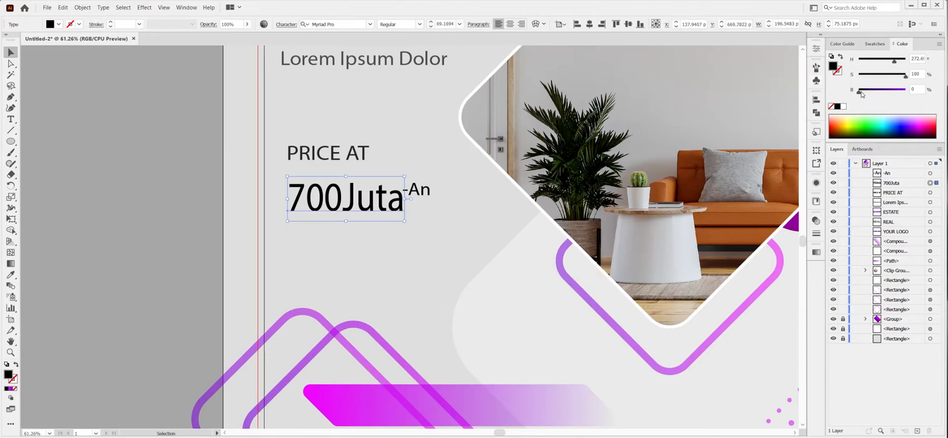
pyautogui.moveTo(863, 94); pyautogui.dragTo(907, 92)
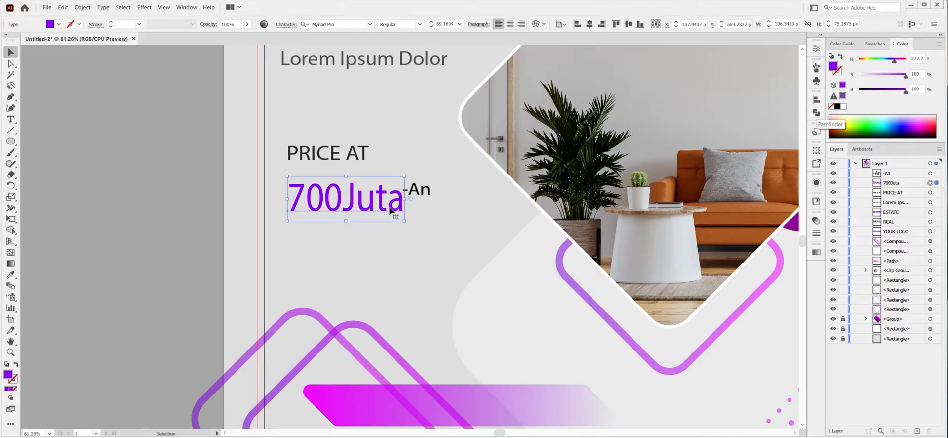
pyautogui.click(416, 192)
pyautogui.moveTo(415, 191); pyautogui.dragTo(415, 192)
pyautogui.click(415, 220)
# Move "PRICE AT" down closer to "700Juta" and enlarge the three price texts together.
pyautogui.moveTo(333, 157); pyautogui.dragTo(333, 168)
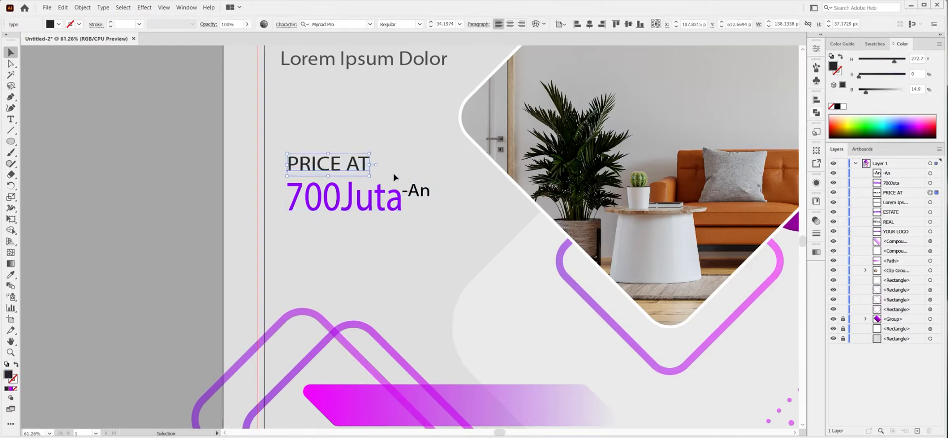
pyautogui.moveTo(434, 218); pyautogui.dragTo(341, 160)
pyautogui.moveTo(431, 154); pyautogui.dragTo(455, 143)
pyautogui.click(466, 165)
# Set "PRICE AT" and the "-An" suffix to dark grey with 20% brightness.
pyautogui.click(363, 157)
pyautogui.moveTo(865, 92); pyautogui.dragTo(868, 94)
pyautogui.click(444, 190)
pyautogui.click(438, 240)
pyautogui.hotkey('ctrl', '-')
pyautogui.hotkey('ctrl', '-')
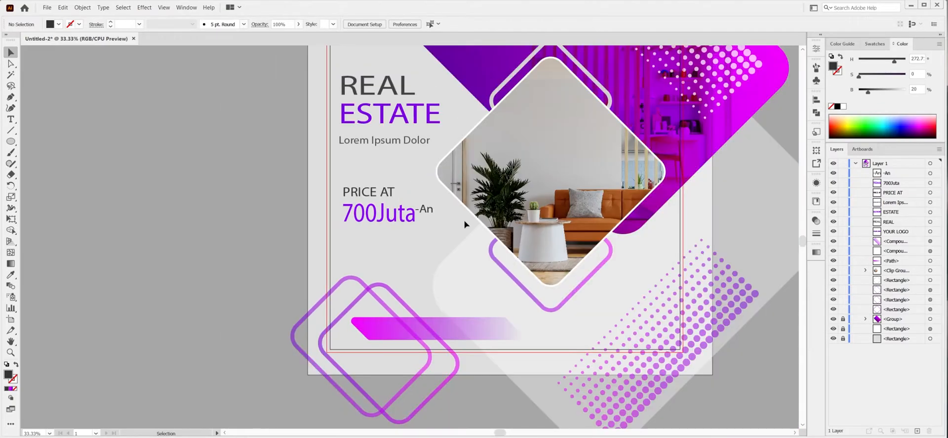
# Group "700Juta" with "-An", left-align them with "PRICE AT", and group and slightly enlarge the whole price block.
pyautogui.moveTo(334, 204); pyautogui.dragTo(334, 204)
pyautogui.hotkey('ctrl', 'g')
pyautogui.moveTo(407, 247); pyautogui.dragTo(337, 179)
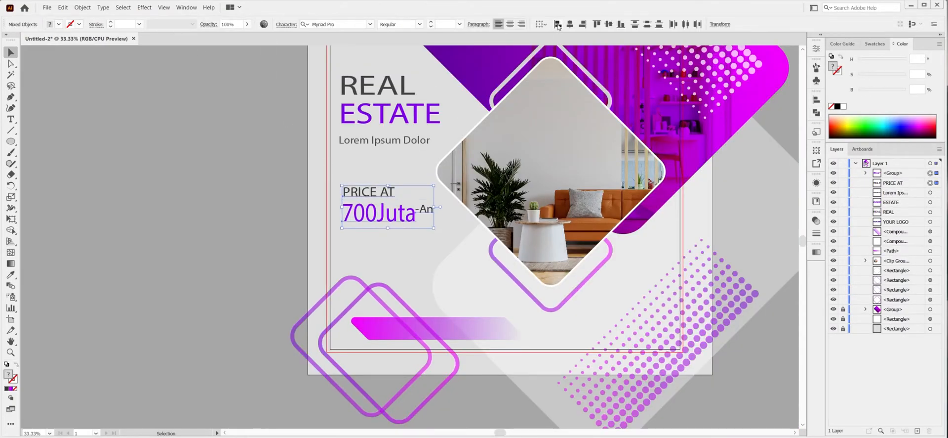
pyautogui.moveTo(435, 185); pyautogui.dragTo(437, 180)
pyautogui.hotkey('ctrl', 'g')
# Add the paragraph "Lorem ipsum dolor sit amet, consectetur adipiscing elit. Cras non nisi imperdiet" below the price, sized over three lines.
pyautogui.press('t')
pyautogui.click(345, 238)
pyautogui.write('Lorem ipsum dolor sit amet, consectetur adipiscing elit. Cras non nisi imperdiet')
pyautogui.press('Escape')
pyautogui.moveTo(418, 235); pyautogui.dragTo(462, 224)
pyautogui.moveTo(462, 254)
pyautogui.mouseDown()
pyautogui.moveTo(432, 253)
pyautogui.moveTo(475, 257)
pyautogui.mouseUp()
# Set the opaque magenta stop of the lower banner's gradient to hue 291.
pyautogui.click(377, 327)
pyautogui.press('g')
pyautogui.click(352, 329)
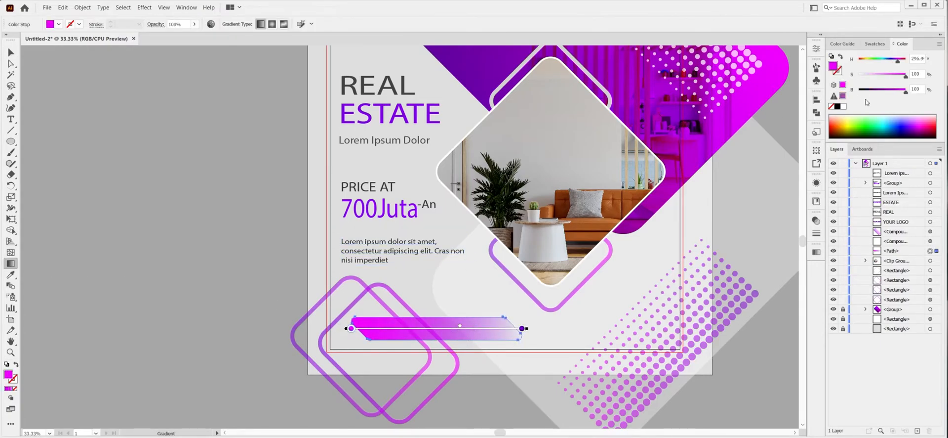
pyautogui.press('v')
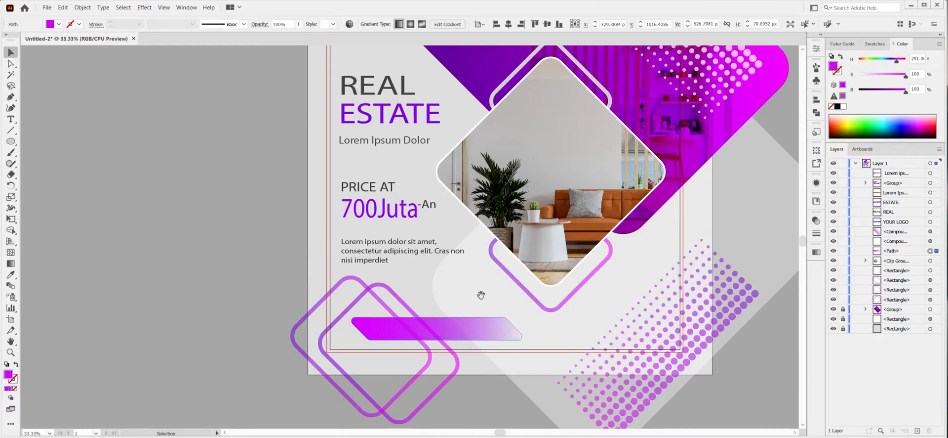
# Lower the opacity of the halftone dot pattern in the artboard's lower-right area slightly.
pyautogui.moveTo(483, 294); pyautogui.dragTo(381, 262)
pyautogui.click(523, 361)
pyautogui.click(816, 222)
pyautogui.click(796, 229)
pyautogui.moveTo(774, 242); pyautogui.dragTo(767, 241)
pyautogui.click(789, 217)
pyautogui.click(739, 259)
# Tilt the banner's gradient by moving its transparent end stop up to the banner's upper-right corner.
pyautogui.click(344, 295)
pyautogui.press('g')
pyautogui.moveTo(421, 291)
pyautogui.mouseDown()
pyautogui.moveTo(422, 278)
pyautogui.moveTo(405, 280)
pyautogui.mouseUp()
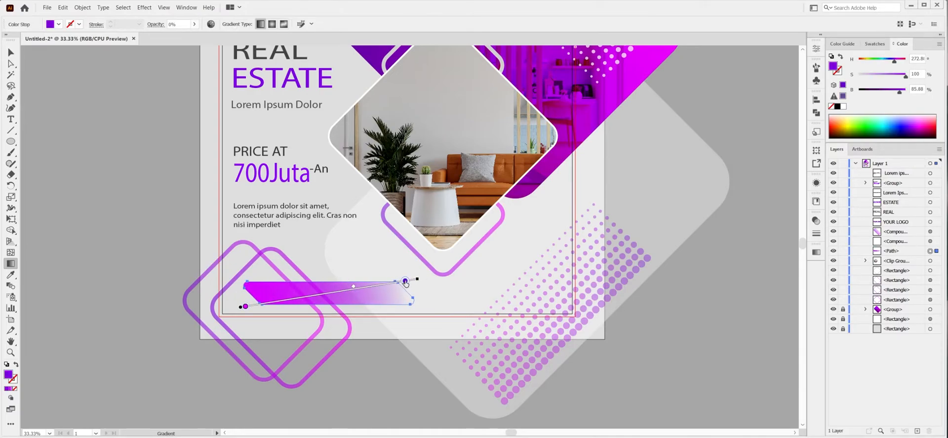
pyautogui.press('v')
# Reduce the opacity of the two overlapping diamond outlines at lower left and nudge the banner slightly down.
pyautogui.click(187, 298)
pyautogui.click(818, 220)
pyautogui.click(349, 331)
pyautogui.click(817, 221)
pyautogui.click(793, 230)
pyautogui.moveTo(779, 242); pyautogui.dragTo(769, 242)
pyautogui.click(666, 237)
pyautogui.click(284, 303)
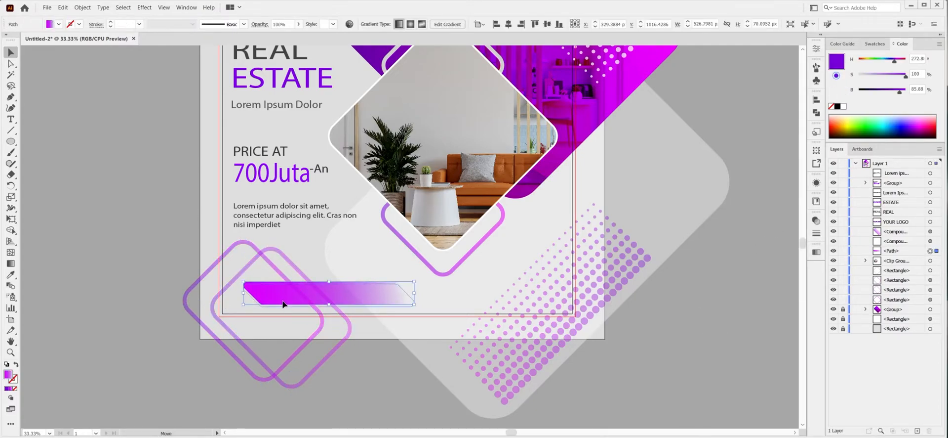
# Place the Instagram, Twitter and Facebook logo images in a column on the canvas beside the artboard.
pyautogui.click(109, 241)
pyautogui.hotkey('ctrl', 'shift', 'p')
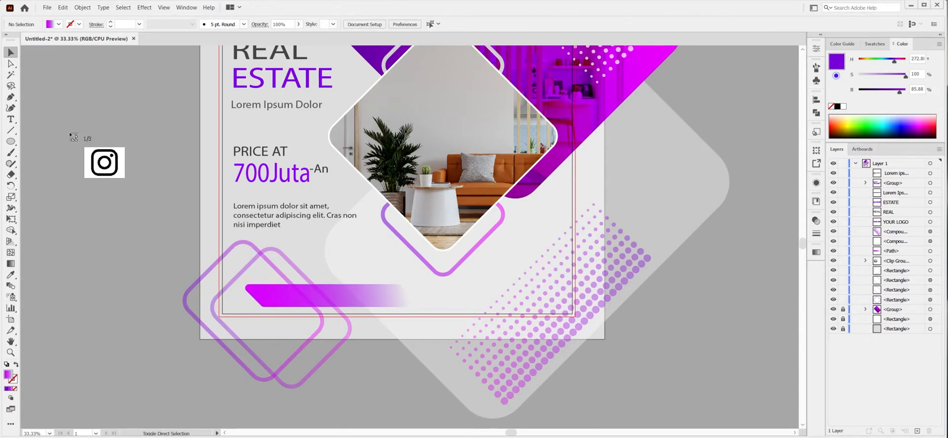
pyautogui.click(69, 132)
pyautogui.click(72, 188)
pyautogui.moveTo(72, 247); pyautogui.dragTo(124, 297)
# Trace and expand the Facebook image into a background-free white icon and place it small on the banner's left part.
pyautogui.click(287, 25)
pyautogui.click(302, 119)
pyautogui.click(228, 24)
pyautogui.click(13, 232)
pyautogui.keyDown('alt'); pyautogui.click(102, 287); pyautogui.keyUp('alt')
pyautogui.press('v')
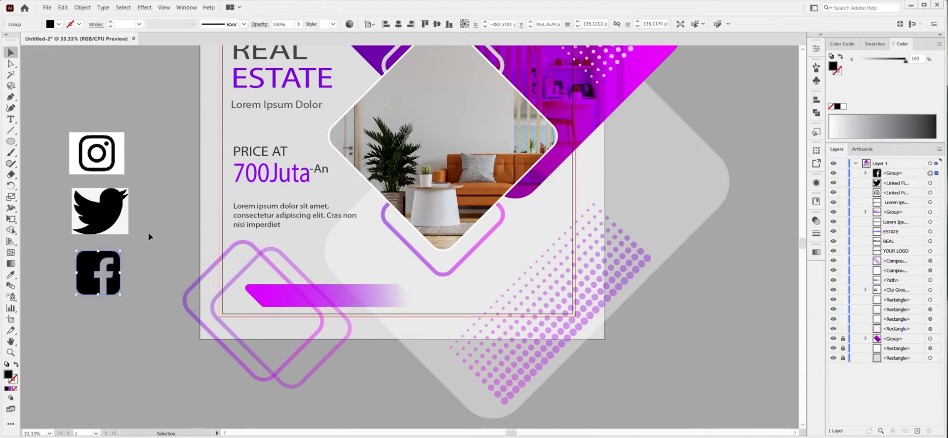
pyautogui.moveTo(120, 250); pyautogui.dragTo(293, 285)
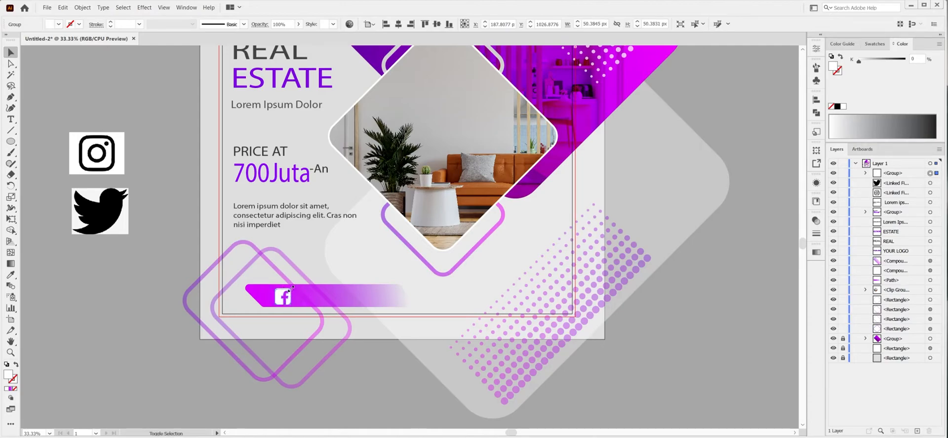
# Trace and expand the Twitter image into a background-free white icon and place it beside the Facebook icon.
pyautogui.click(110, 223)
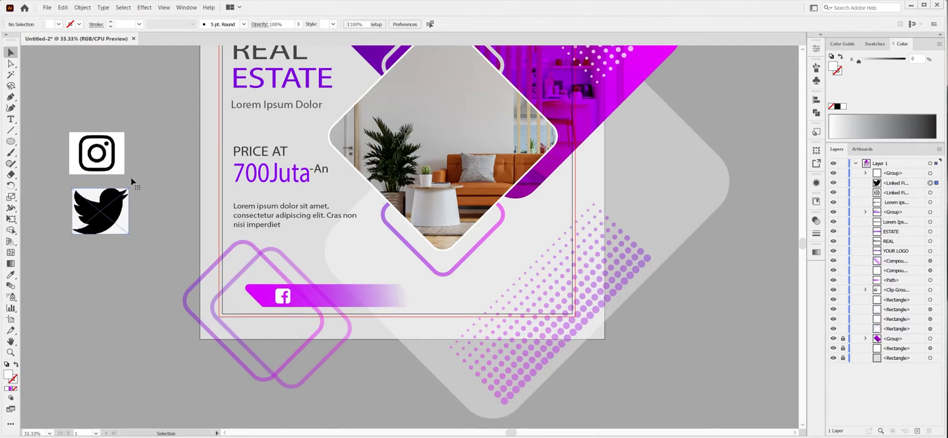
pyautogui.hotkey('shift', 'm')
pyautogui.keyDown('alt'); pyautogui.click(124, 226); pyautogui.keyUp('alt')
pyautogui.press('c')
pyautogui.press('v')
pyautogui.click(843, 106)
pyautogui.moveTo(125, 192)
pyautogui.mouseDown()
pyautogui.moveTo(342, 278)
pyautogui.moveTo(309, 298)
pyautogui.mouseUp()
# Trace the Instagram image with the black and white preset, expand it and remove its white areas.
pyautogui.click(111, 146)
pyautogui.click(251, 24)
pyautogui.click(274, 119)
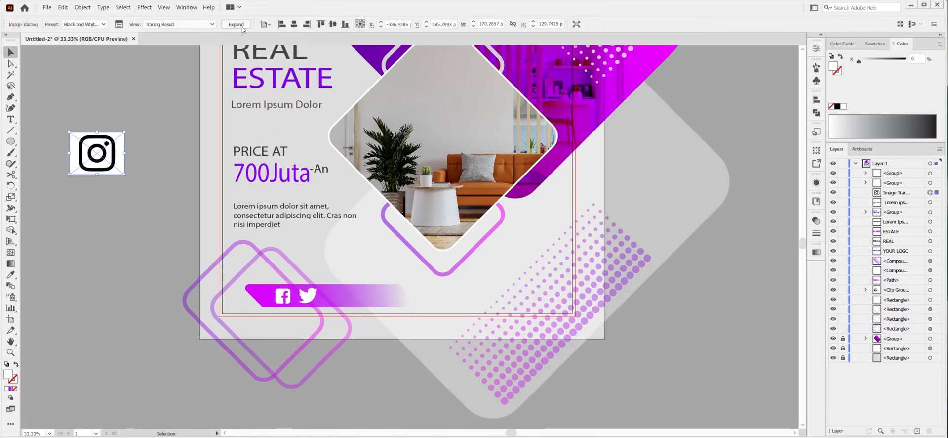
pyautogui.click(241, 26)
pyautogui.hotkey('shift', 'm')
pyautogui.keyDown('alt'); pyautogui.click(120, 148); pyautogui.keyUp('alt')
pyautogui.keyDown('alt'); pyautogui.click(108, 156); pyautogui.keyUp('alt')
pyautogui.keyDown('alt'); pyautogui.click(98, 153); pyautogui.keyUp('alt')
# Fill the Instagram icon white, shrink it to about 50 px and place it on the banner after Twitter.
pyautogui.press('v')
pyautogui.click(844, 106)
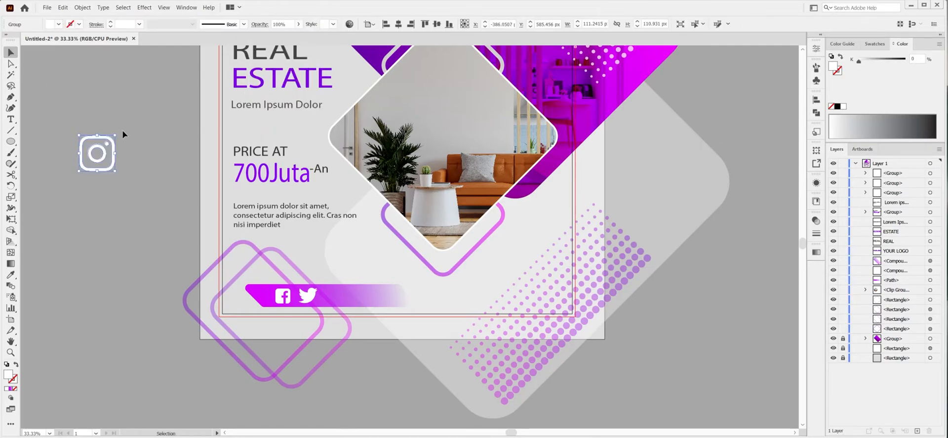
pyautogui.click(122, 135)
pyautogui.click(113, 143)
pyautogui.moveTo(115, 134); pyautogui.dragTo(111, 139)
pyautogui.moveTo(109, 167); pyautogui.dragTo(347, 309)
pyautogui.moveTo(350, 280); pyautogui.dragTo(354, 297)
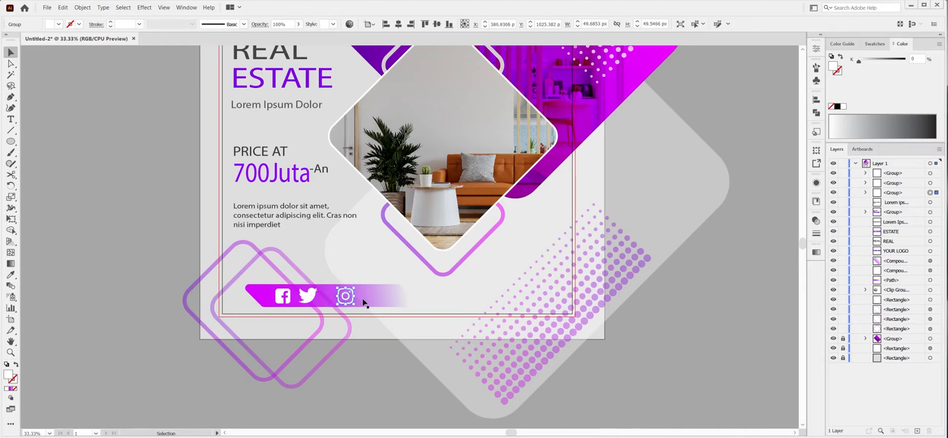
# Scale down the three social media icons, space them evenly on the banner and group them.
pyautogui.keyDown('shift'); pyautogui.click(305, 298); pyautogui.keyUp('shift')
pyautogui.keyDown('shift'); pyautogui.click(285, 299); pyautogui.keyUp('shift')
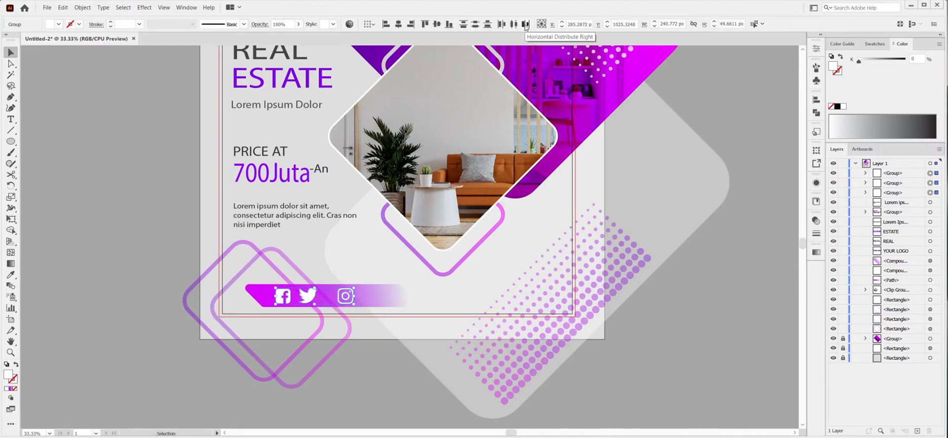
pyautogui.moveTo(354, 289); pyautogui.dragTo(324, 292)
pyautogui.click(364, 357)
pyautogui.click(338, 298)
pyautogui.keyDown('shift'); pyautogui.click(313, 298); pyautogui.keyUp('shift')
pyautogui.keyDown('shift'); pyautogui.click(284, 298); pyautogui.keyUp('shift')
pyautogui.hotkey('ctrl', 'g')
# Reduce the Instagram icon slightly inside the group and adjust the icon group's fit on the banner.
pyautogui.click(361, 340)
pyautogui.click(331, 296)
pyautogui.click(866, 174)
pyautogui.click(936, 203)
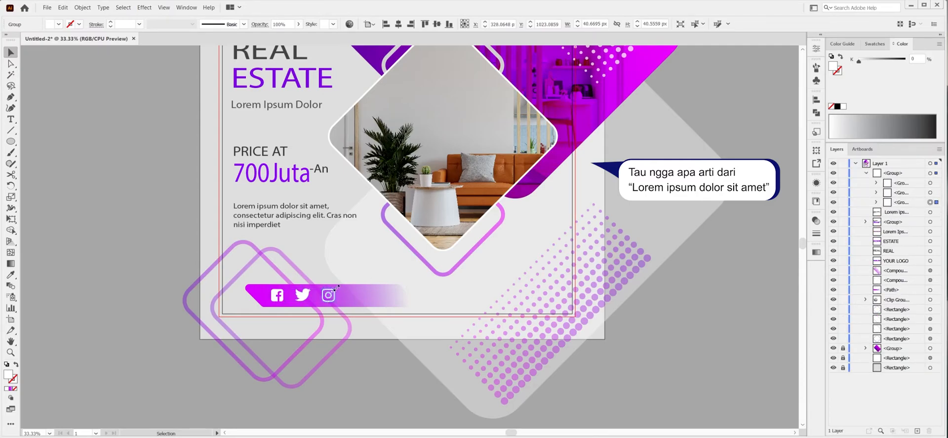
pyautogui.click(337, 293)
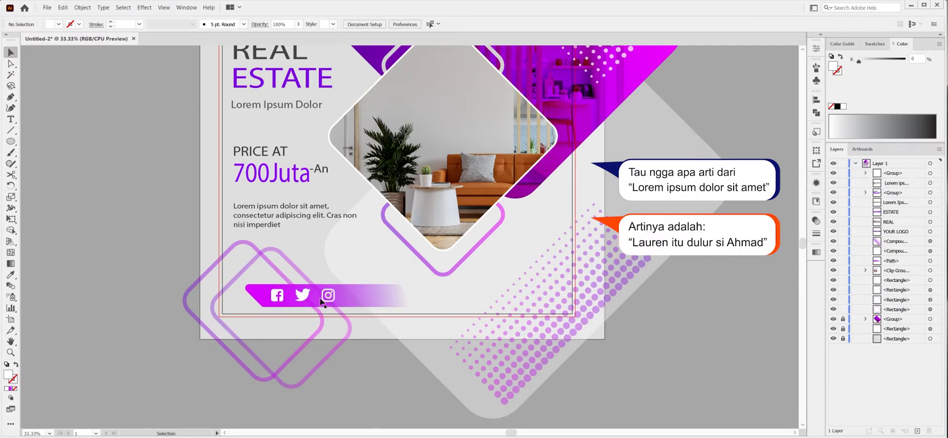
pyautogui.click(445, 296)
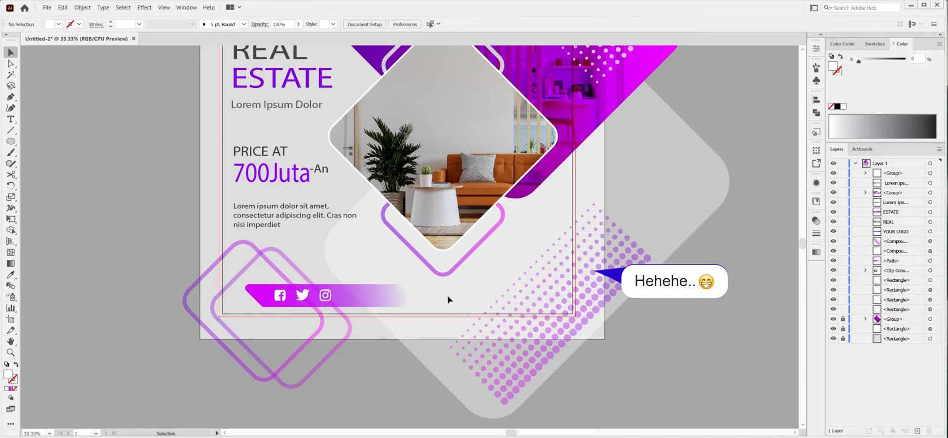
# Turn the bottom banner around so its solid magenta slanted end faces right, and move the social icons onto that end.
pyautogui.click(350, 299)
pyautogui.click(816, 252)
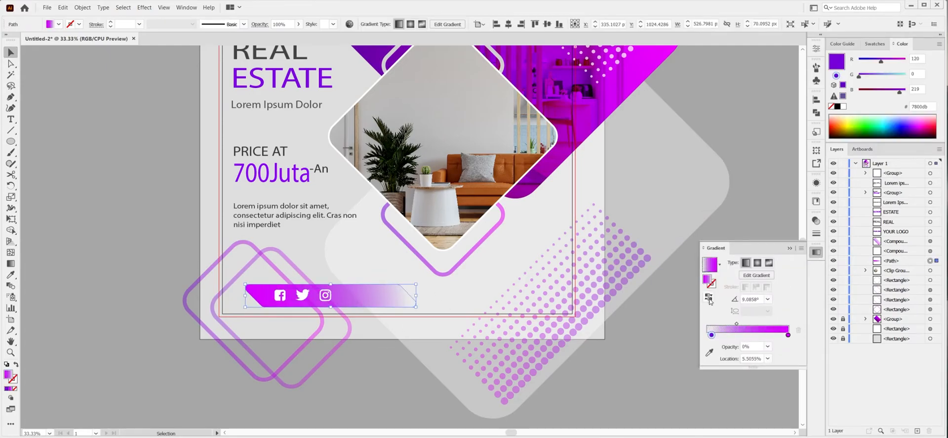
pyautogui.click(709, 298)
pyautogui.click(790, 248)
pyautogui.moveTo(323, 294); pyautogui.dragTo(385, 295)
pyautogui.click(381, 358)
# Add the text "Follow Us:" on the faded end of the banner, enlarged to about 42 pt.
pyautogui.press('t')
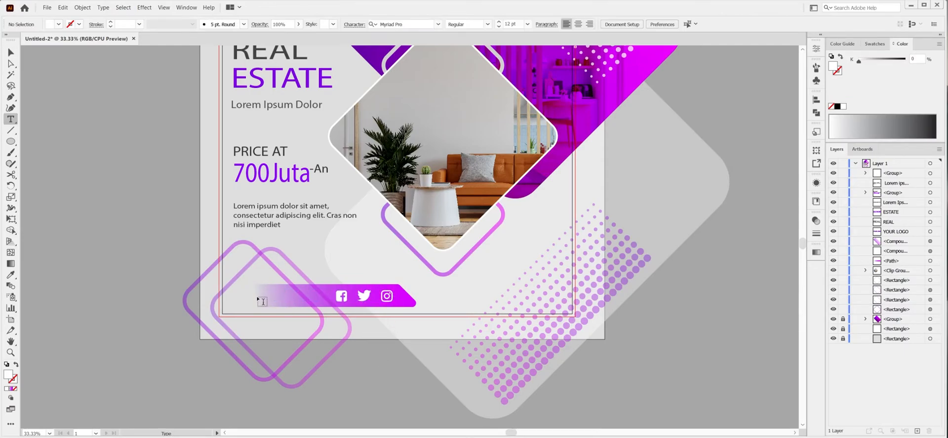
pyautogui.click(257, 294)
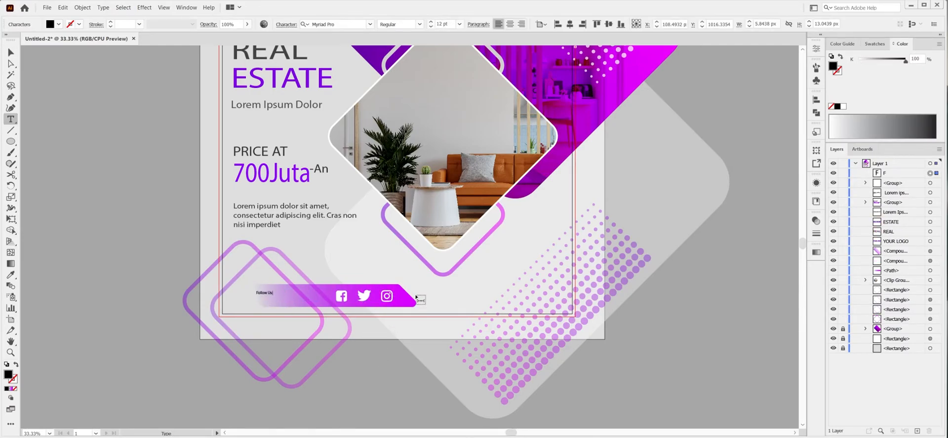
pyautogui.press('Escape')
pyautogui.moveTo(309, 283); pyautogui.dragTo(288, 299)
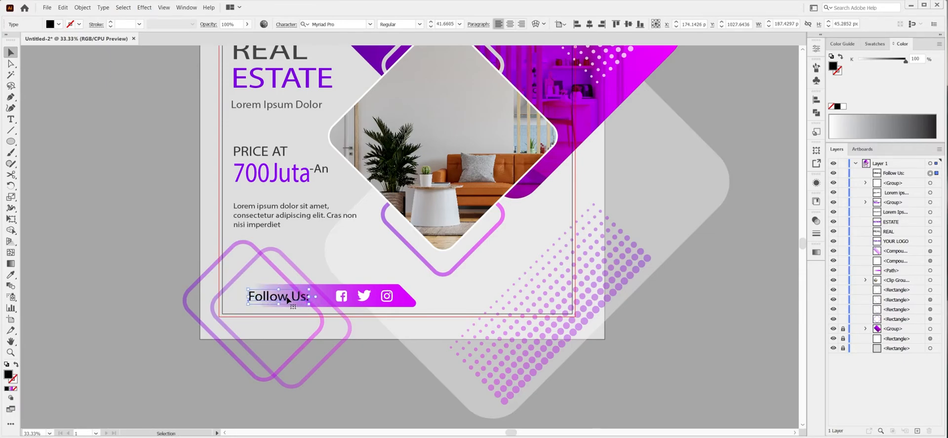
# Shift the banner end and icons slightly left, and place the "Follow Us:" text beside the icons with a white fill.
pyautogui.click(322, 313)
pyautogui.moveTo(404, 300); pyautogui.dragTo(372, 298)
pyautogui.click(163, 349)
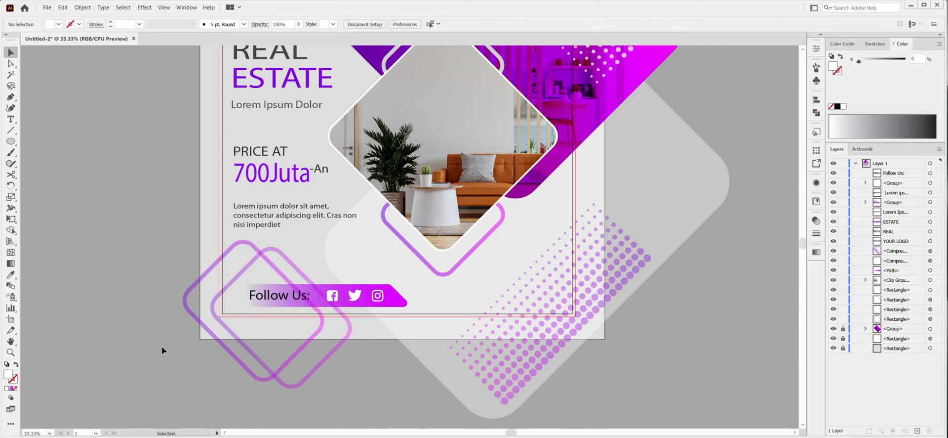
pyautogui.moveTo(271, 302); pyautogui.dragTo(309, 301)
# Add the contact phone number as text at the lower right of the layout and enlarge it level with the banner.
pyautogui.press('t')
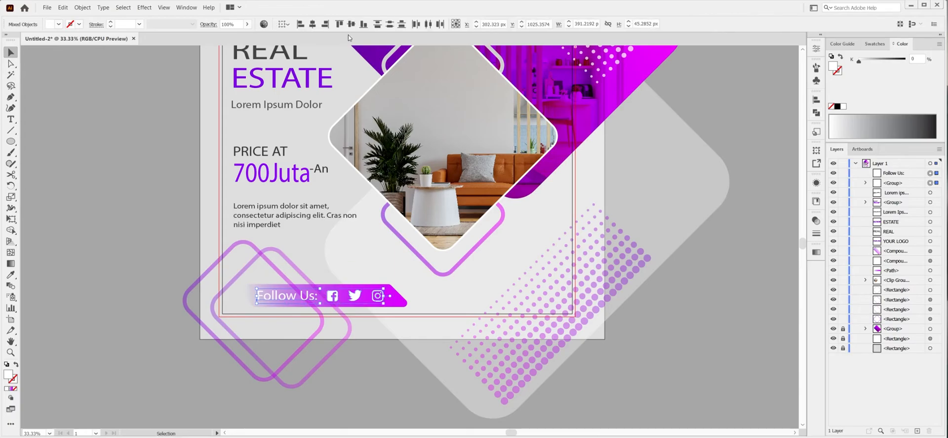
pyautogui.click(443, 297)
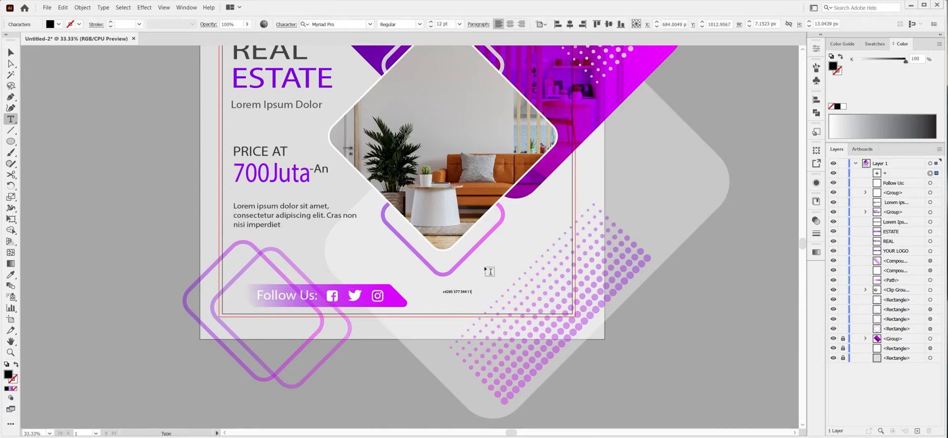
pyautogui.press('Escape')
pyautogui.moveTo(472, 295); pyautogui.dragTo(556, 310)
# Lower the opacity of the halftone dots behind the phone number to about 23% and nudge the number slightly left.
pyautogui.click(545, 349)
pyautogui.click(817, 221)
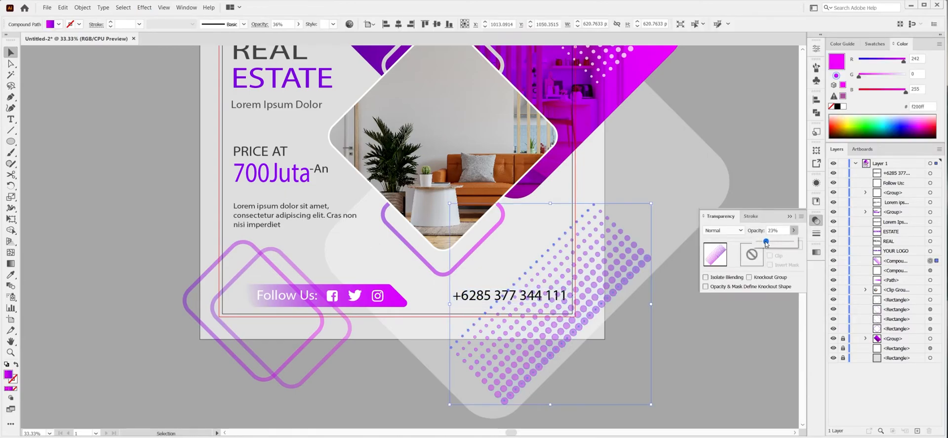
pyautogui.click(773, 221)
pyautogui.moveTo(469, 297); pyautogui.dragTo(467, 298)
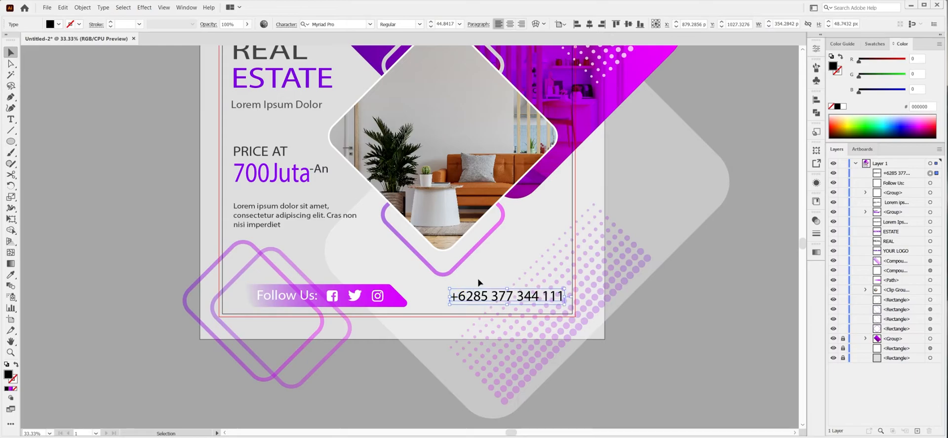
# Add the text "More Information" above the phone number and enlarge it.
pyautogui.press('t')
pyautogui.click(481, 280)
pyautogui.write('More Information')
pyautogui.click(11, 53)
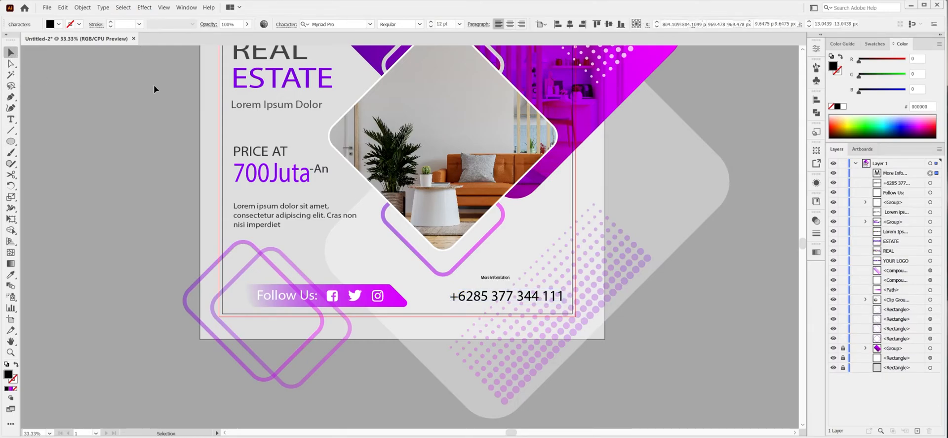
pyautogui.moveTo(511, 275); pyautogui.dragTo(563, 276)
# Lock the lower halftone pattern and right-align "More Information" with the phone number, enlarging the number to about 47 pt.
pyautogui.click(624, 271)
pyautogui.hotkey('ctrl', '2')
pyautogui.moveTo(501, 271); pyautogui.dragTo(537, 294)
pyautogui.click(585, 25)
pyautogui.moveTo(450, 278); pyautogui.dragTo(489, 275)
pyautogui.click(557, 268)
pyautogui.click(548, 282)
pyautogui.moveTo(537, 281); pyautogui.dragTo(537, 279)
pyautogui.keyDown('shift'); pyautogui.click(557, 296); pyautogui.keyUp('shift')
pyautogui.moveTo(564, 305); pyautogui.dragTo(540, 284)
pyautogui.click(530, 252)
# Give the phone number text a new fill with the purple-to-magenta gradient.
pyautogui.click(527, 296)
pyautogui.press('.')
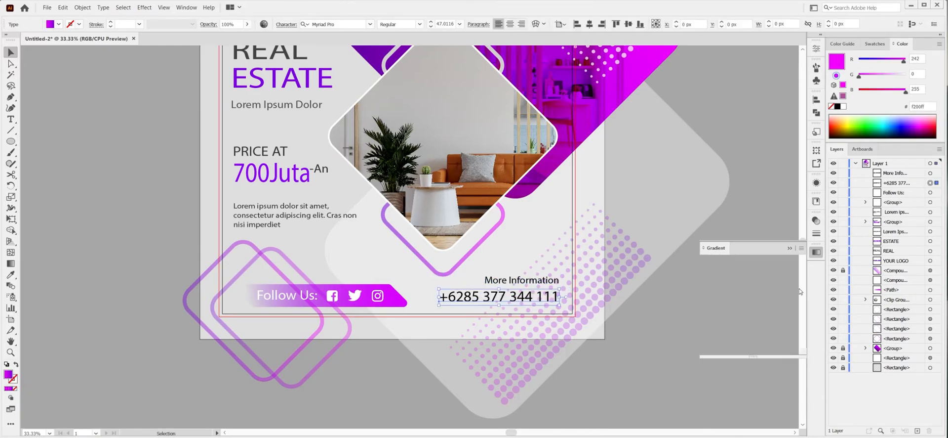
pyautogui.click(817, 201)
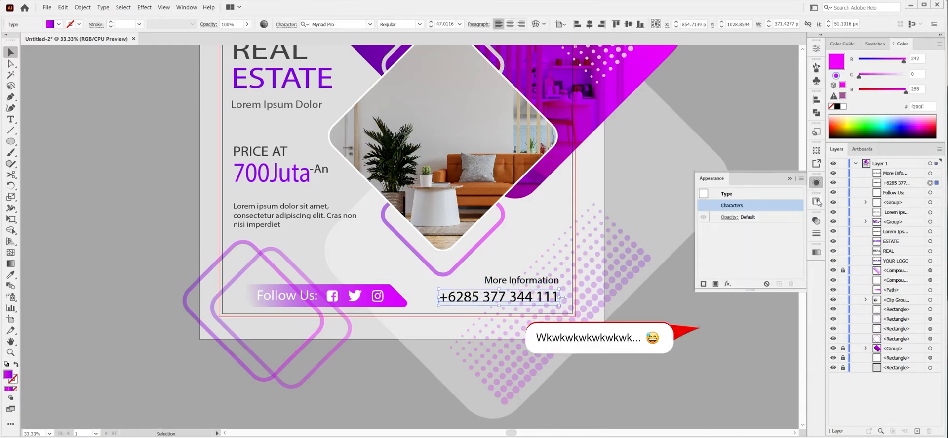
pyautogui.click(832, 106)
pyautogui.click(716, 283)
pyautogui.click(817, 252)
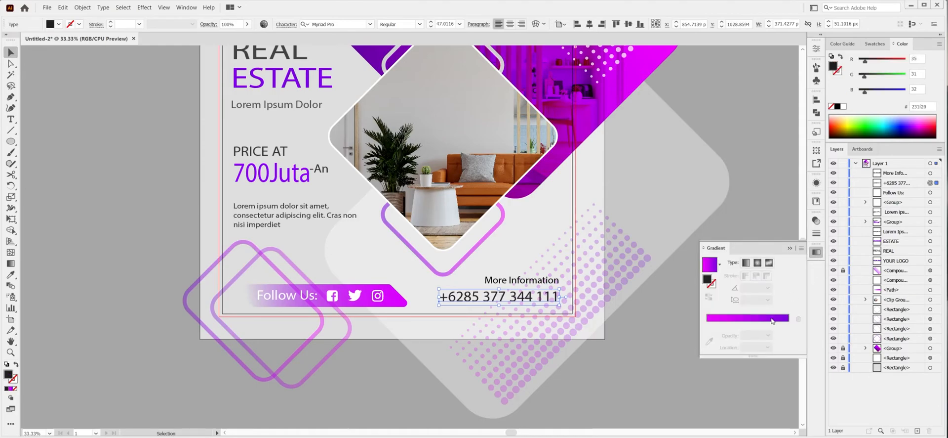
pyautogui.click(771, 319)
pyautogui.click(790, 248)
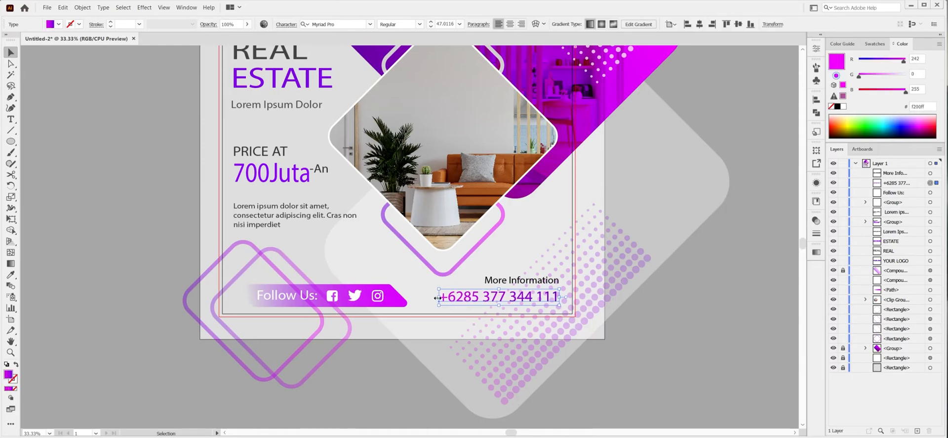
pyautogui.click(624, 264)
# Copy the rounded diamond outline above the photo and place it beside YOUR LOGO, scaled down to about 157 px.
pyautogui.hotkey('ctrl', '-')
pyautogui.hotkey('ctrl', '-')
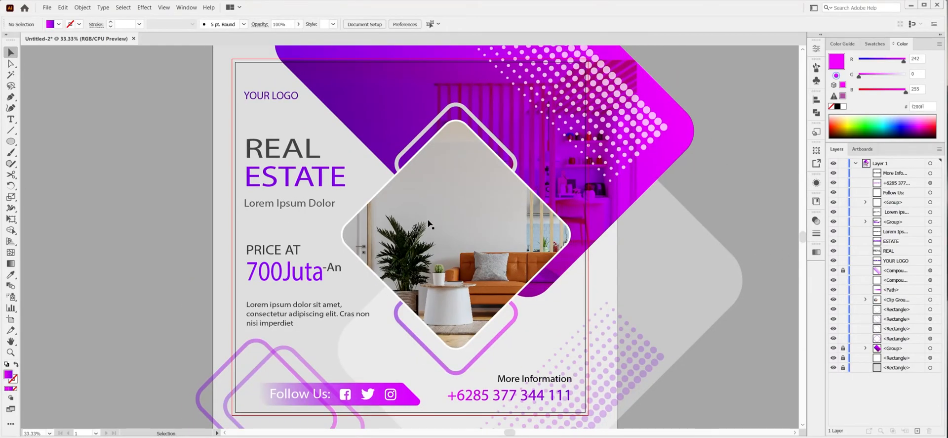
pyautogui.moveTo(420, 162); pyautogui.dragTo(348, 113)
pyautogui.moveTo(423, 135); pyautogui.dragTo(385, 143)
pyautogui.hotkey('ctrl', 'shift', 'a')
pyautogui.click(387, 149)
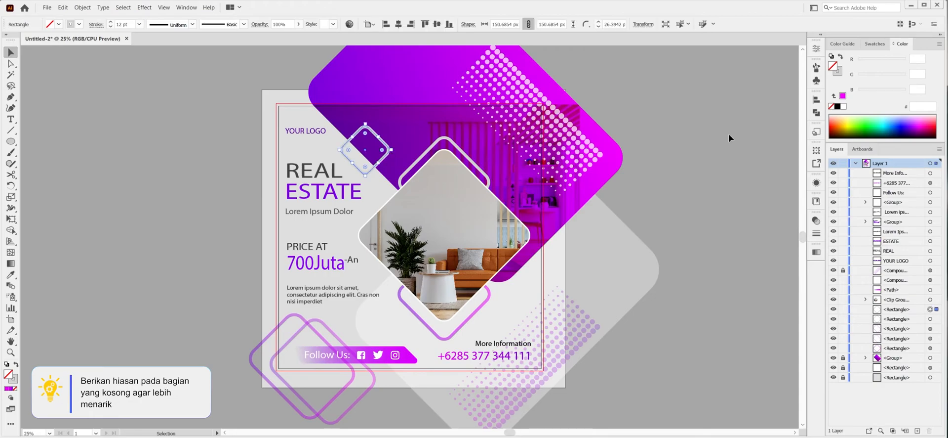
# Make both upper diamond outlines white and semi-transparent, with the small one at 38% opacity and shrunk to about 140 px.
pyautogui.click(816, 47)
pyautogui.moveTo(737, 187); pyautogui.dragTo(736, 187)
pyautogui.click(473, 167)
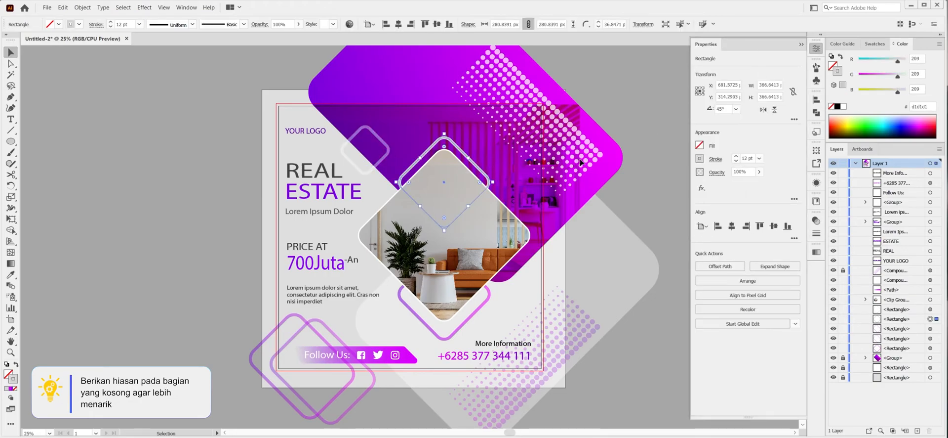
pyautogui.click(760, 172)
pyautogui.moveTo(761, 184); pyautogui.dragTo(747, 186)
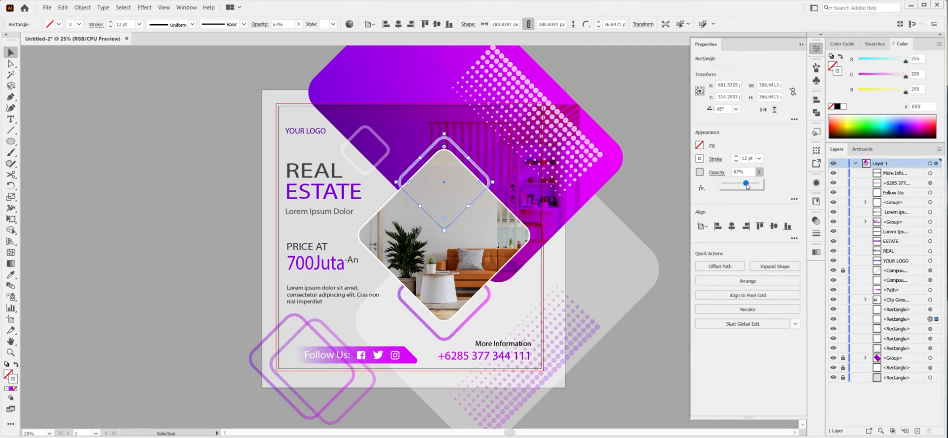
pyautogui.click(388, 150)
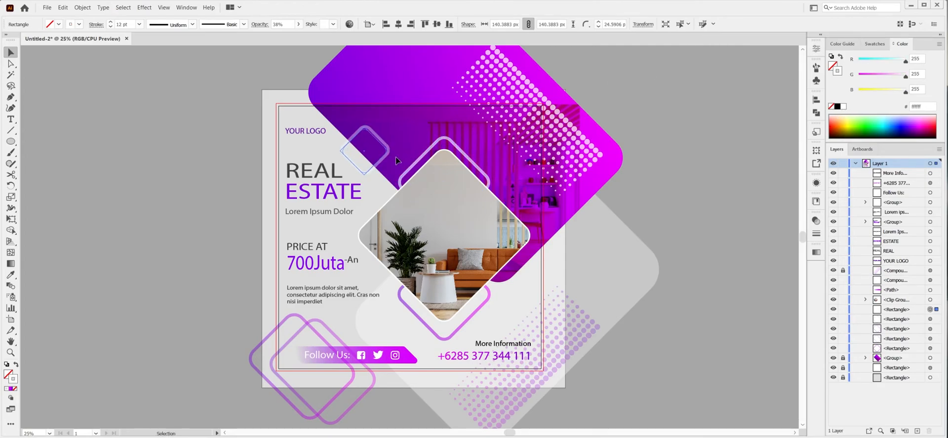
pyautogui.click(60, 140)
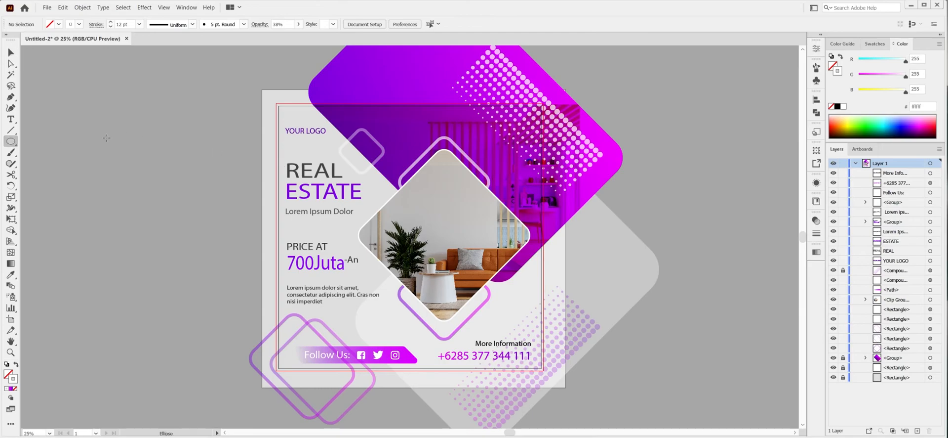
# Draw a white circle of about 56 px outside the artboard and repeat it into an evenly spaced row of four.
pyautogui.moveTo(107, 138); pyautogui.dragTo(119, 150)
pyautogui.hotkey('shift', 'x')
pyautogui.press('v')
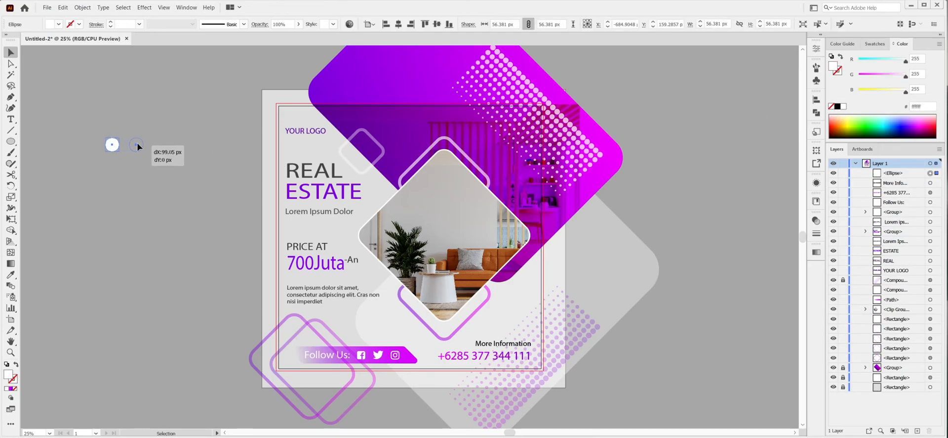
pyautogui.moveTo(138, 145); pyautogui.dragTo(136, 144)
pyautogui.hotkey('ctrl', 'd')
# Group the row of circles, repeat it downward into a four-by-four dot grid and group the grid.
pyautogui.hotkey('ctrl', 'd')
pyautogui.moveTo(38, 87); pyautogui.dragTo(162, 167)
pyautogui.hotkey('ctrl', 'g')
pyautogui.hotkey('ctrl', 'd')
pyautogui.hotkey('ctrl', 'd')
pyautogui.hotkey('ctrl', 'g')
pyautogui.moveTo(71, 119); pyautogui.dragTo(171, 201)
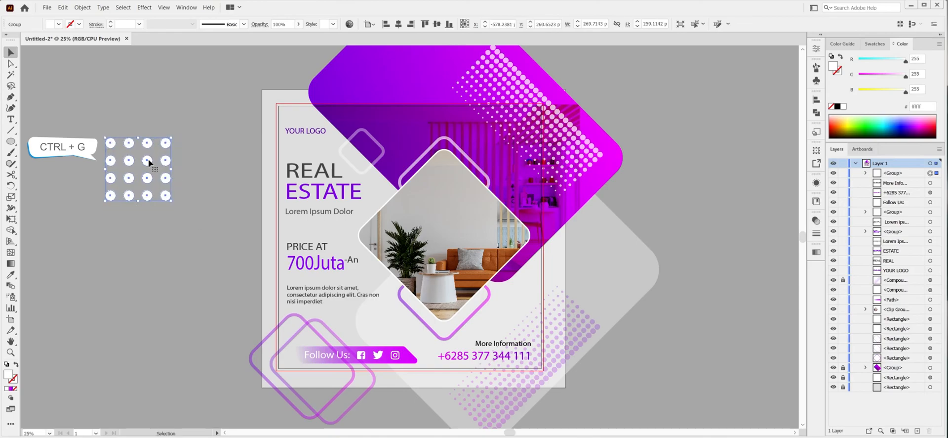
# Place the dot grid on the purple shape above the photo, rotated 45°, shrunk to about 92 px wide, at 25% opacity.
pyautogui.moveTo(150, 163); pyautogui.dragTo(413, 126)
pyautogui.click(817, 48)
pyautogui.write('45')
pyautogui.press('Return')
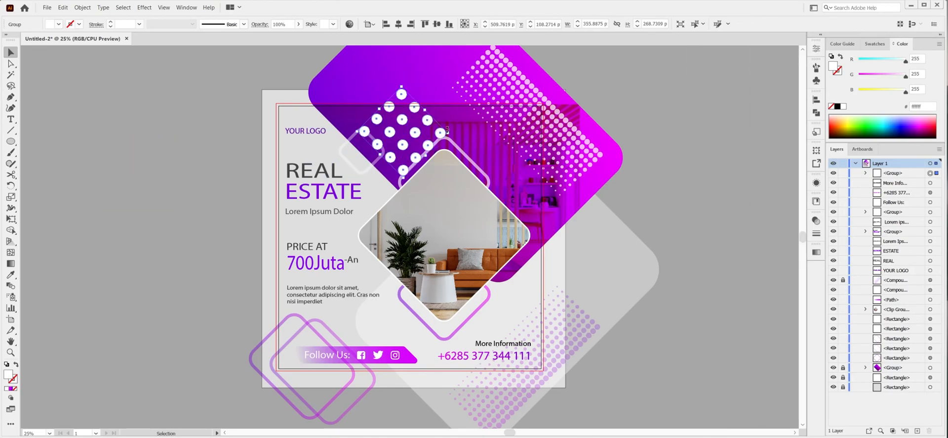
pyautogui.moveTo(416, 131); pyautogui.dragTo(404, 130)
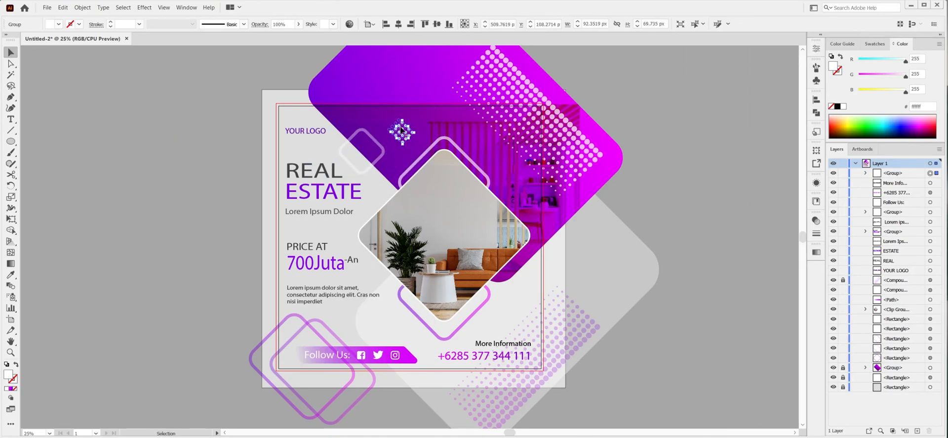
pyautogui.click(816, 220)
pyautogui.click(794, 230)
pyautogui.click(733, 205)
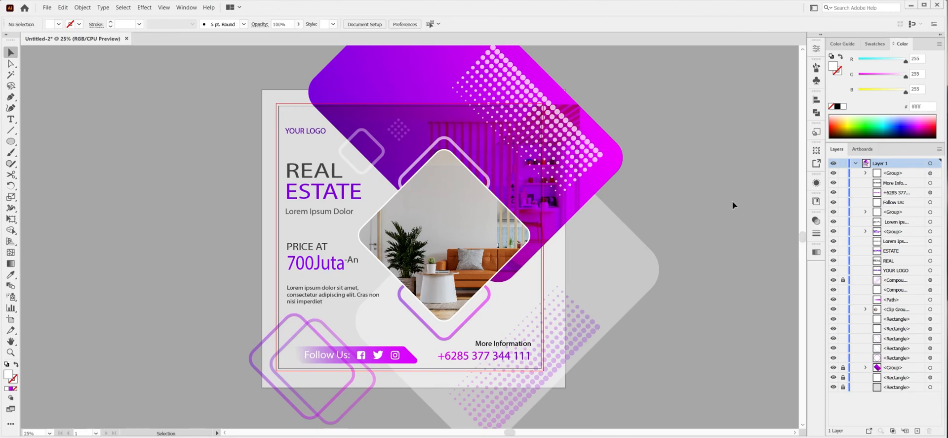
# Nudge the small diamond outline and dot grid into position, and lower the dot grid's opacity further.
pyautogui.click(378, 164)
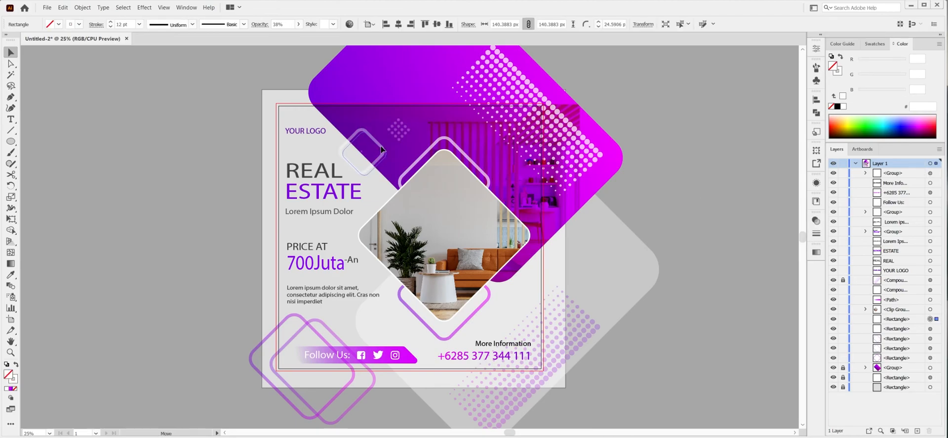
pyautogui.click(237, 121)
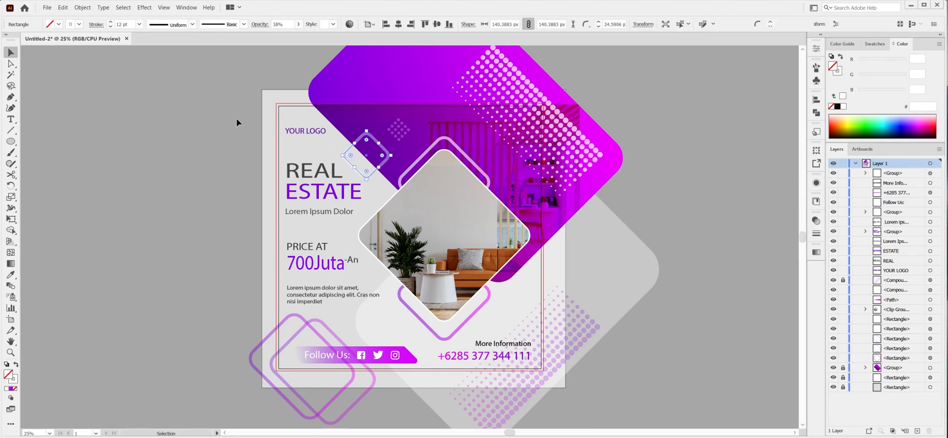
pyautogui.click(405, 134)
pyautogui.keyDown('shift'); pyautogui.click(370, 141); pyautogui.keyUp('shift')
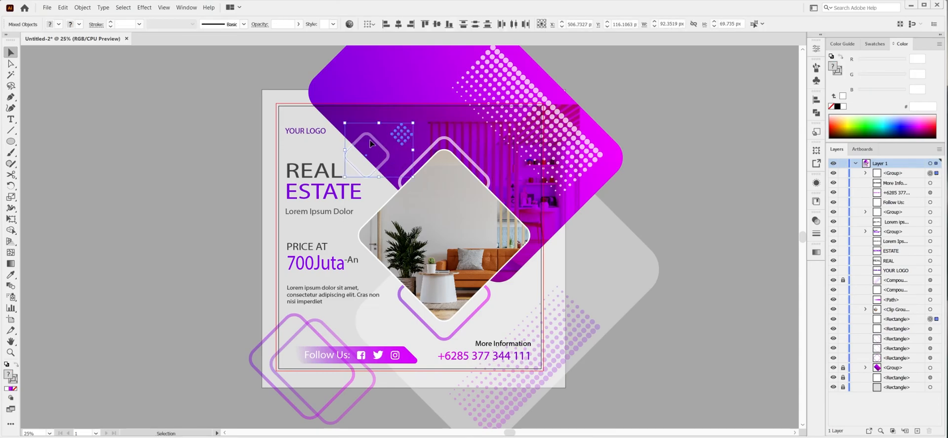
pyautogui.moveTo(372, 140); pyautogui.dragTo(370, 138)
pyautogui.click(550, 178)
pyautogui.click(816, 220)
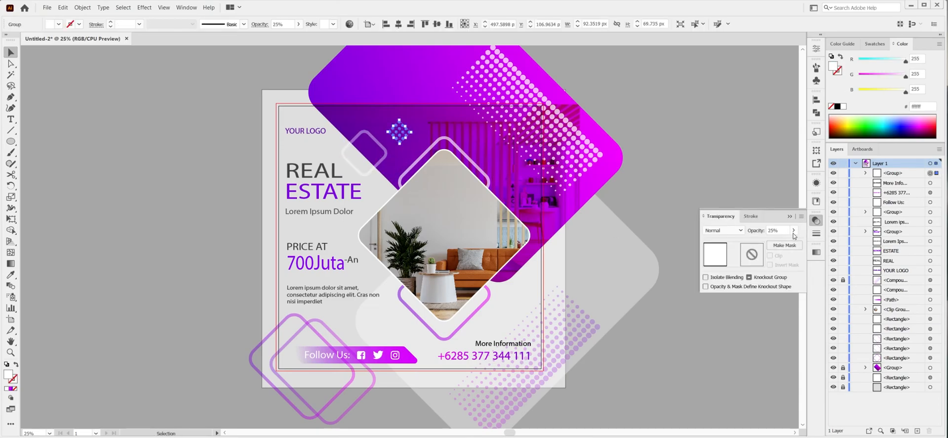
pyautogui.click(773, 222)
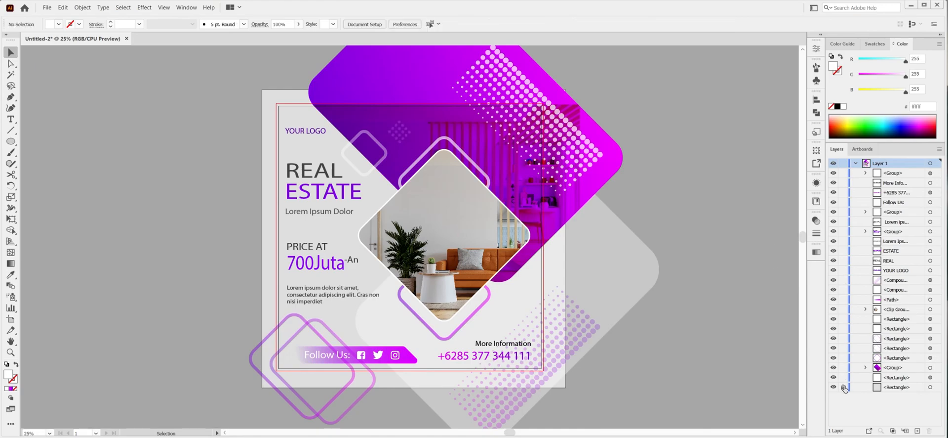
# Draw a square of about 1080 px over the artboard and use it as a clipping mask for the entire unlocked artwork.
pyautogui.hotkey('ctrl', 'u')
pyautogui.moveTo(279, 107); pyautogui.dragTo(536, 368)
pyautogui.hotkey('ctrl', 'a')
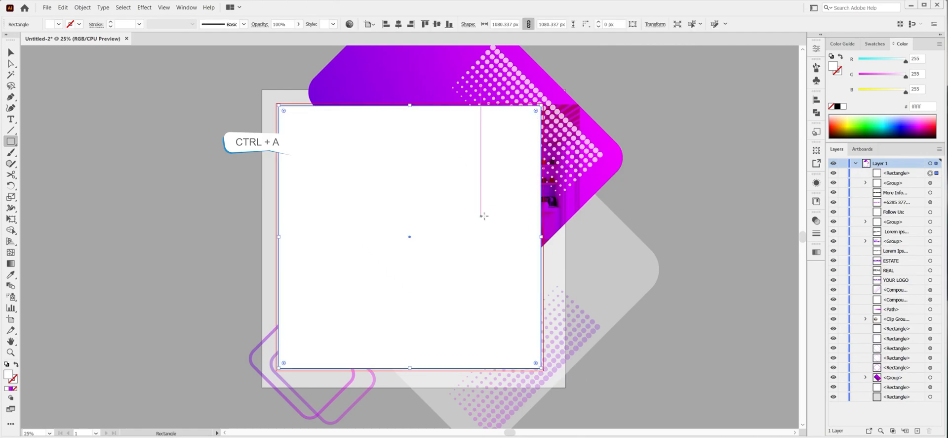
pyautogui.rightClick(495, 218)
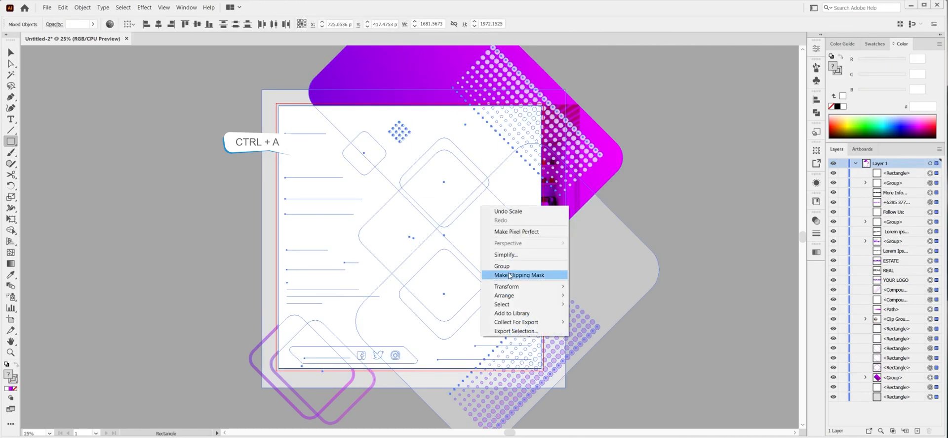
pyautogui.click(524, 273)
pyautogui.press('v')
pyautogui.click(643, 241)
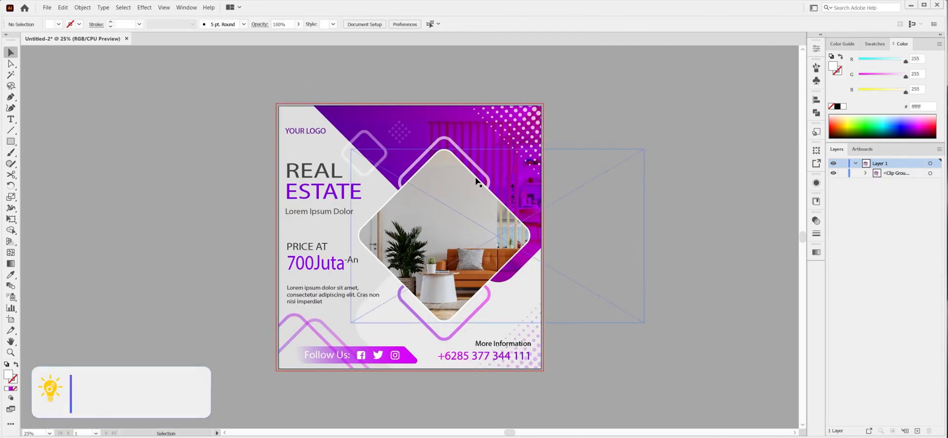
# Select the room photo inside the diamond mask and enlarge it within the frame.
pyautogui.keyDown('ctrl'); pyautogui.click(645, 248); pyautogui.keyUp('ctrl')
pyautogui.click(876, 328)
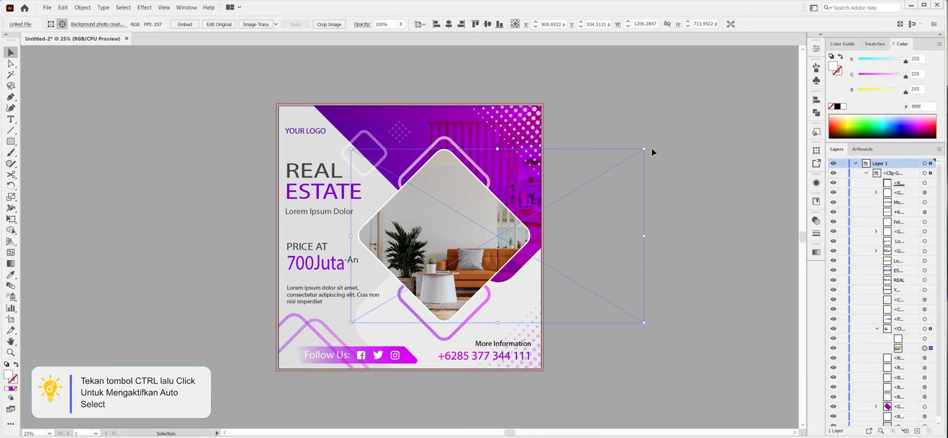
pyautogui.moveTo(644, 148); pyautogui.dragTo(692, 127)
pyautogui.click(760, 119)
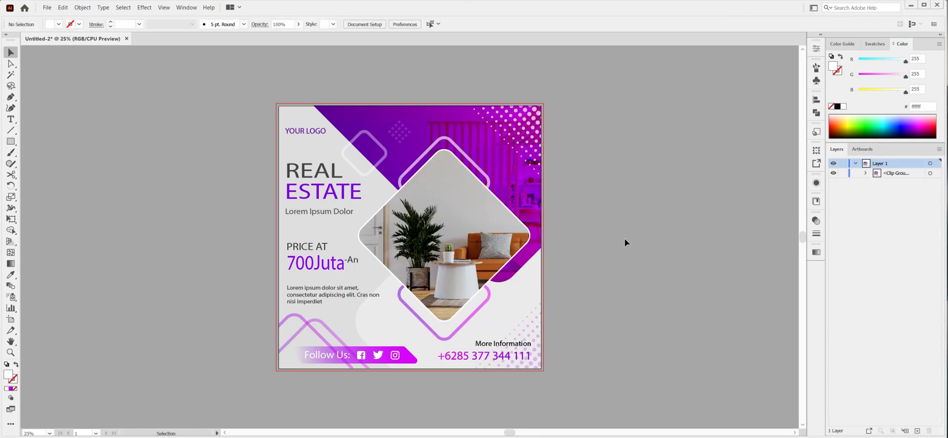